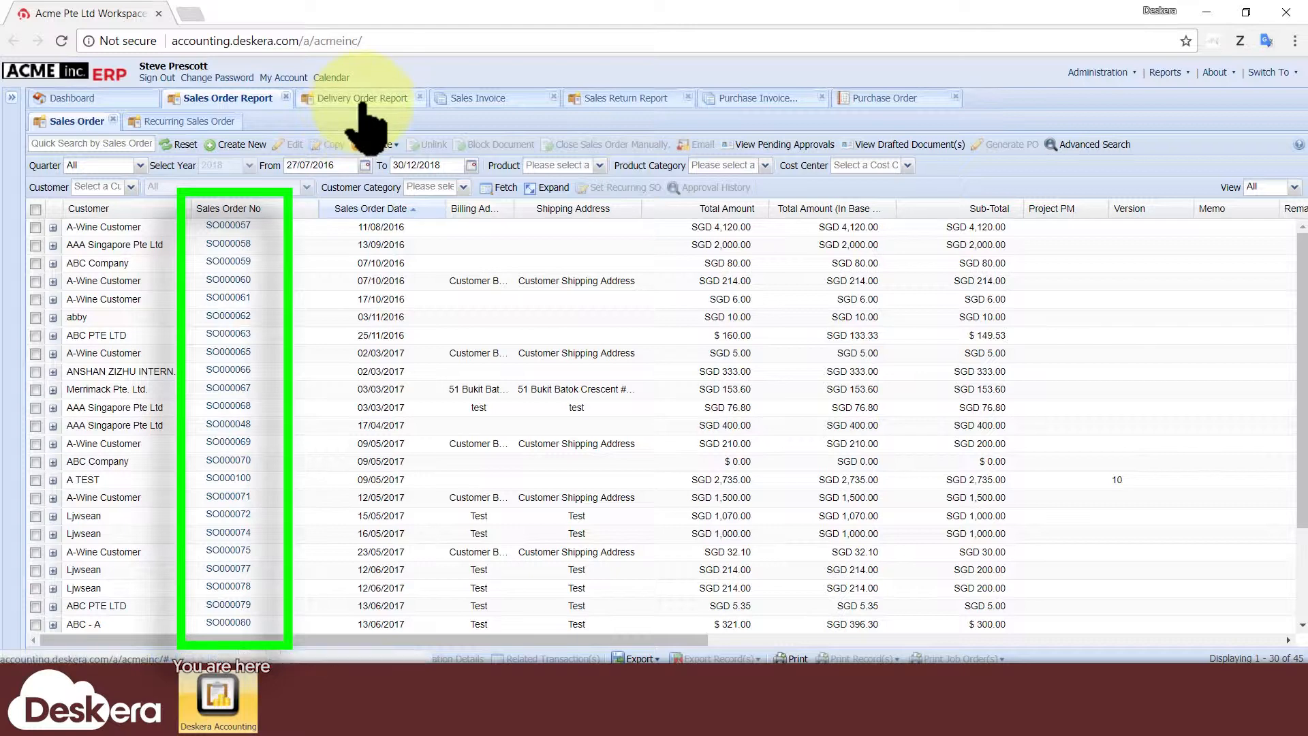
# Step: Review the document numbers in the delivery order, sales invoice, sales return, purchase invoice and purchase order reports
pyautogui.click(363, 101)
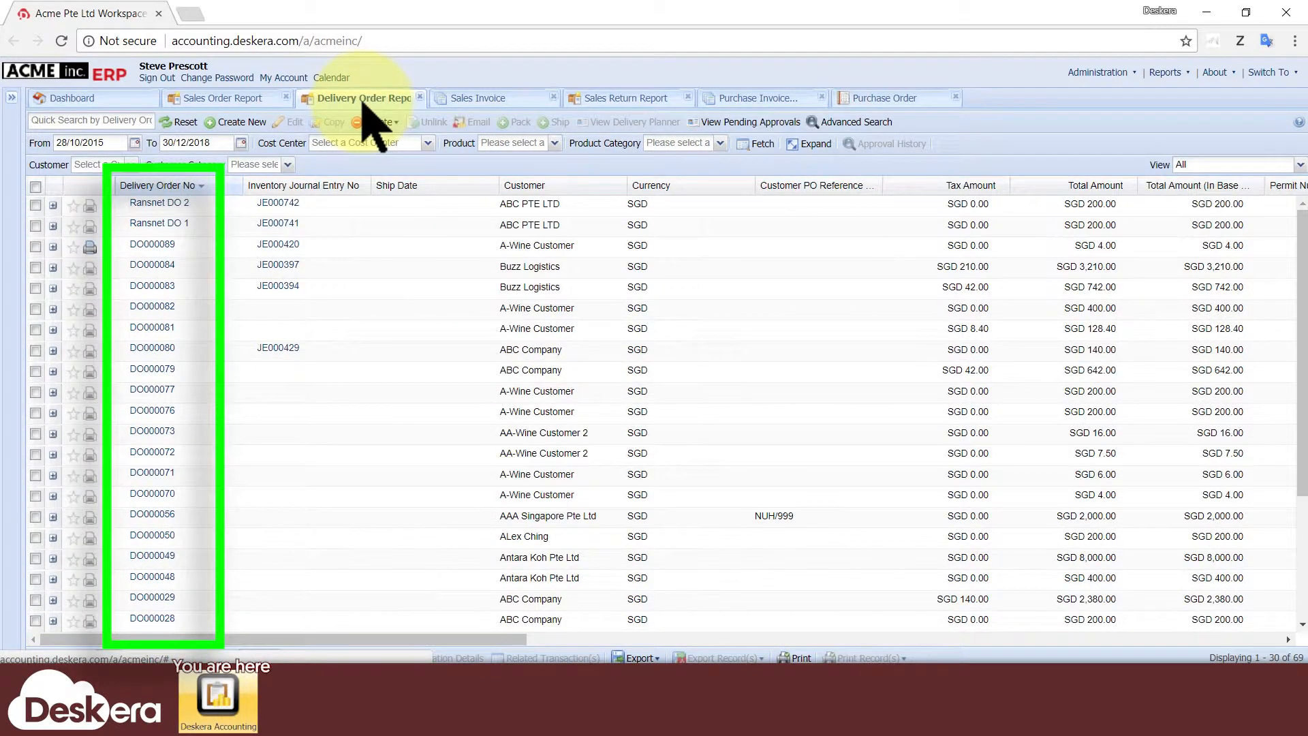
pyautogui.click(518, 101)
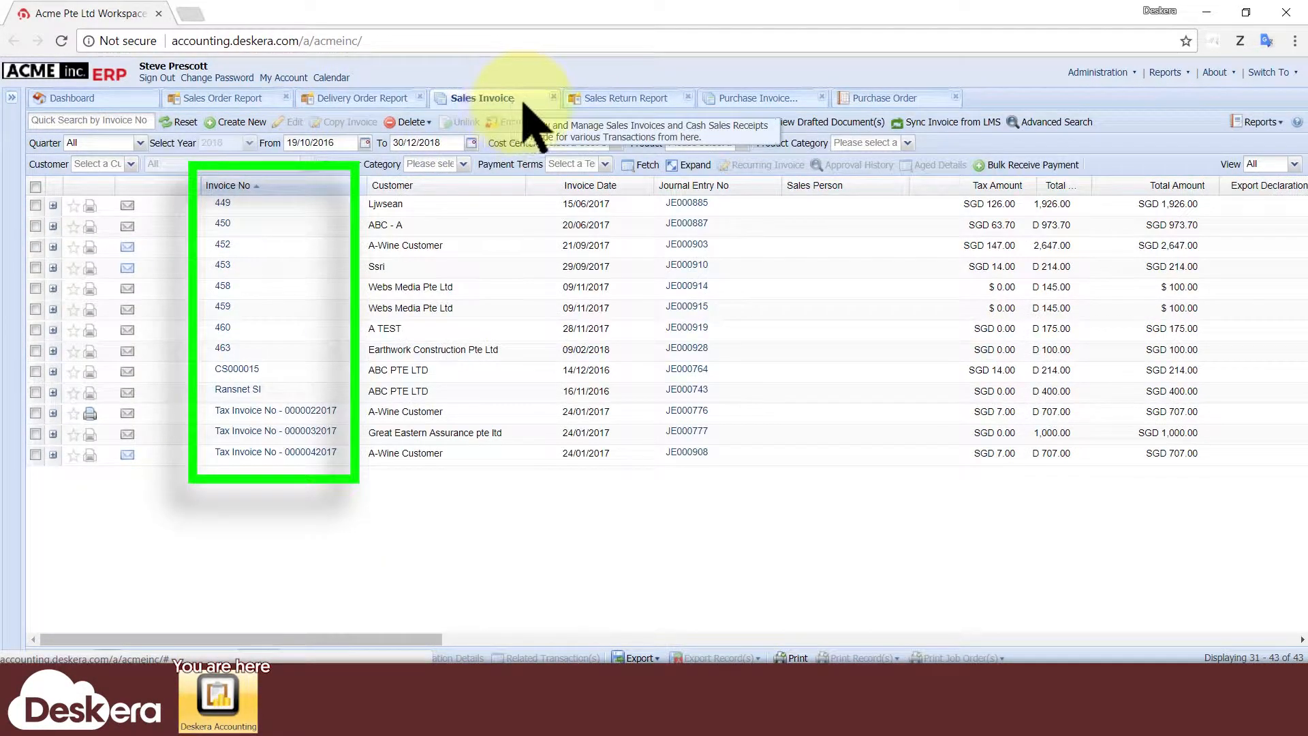
pyautogui.click(626, 101)
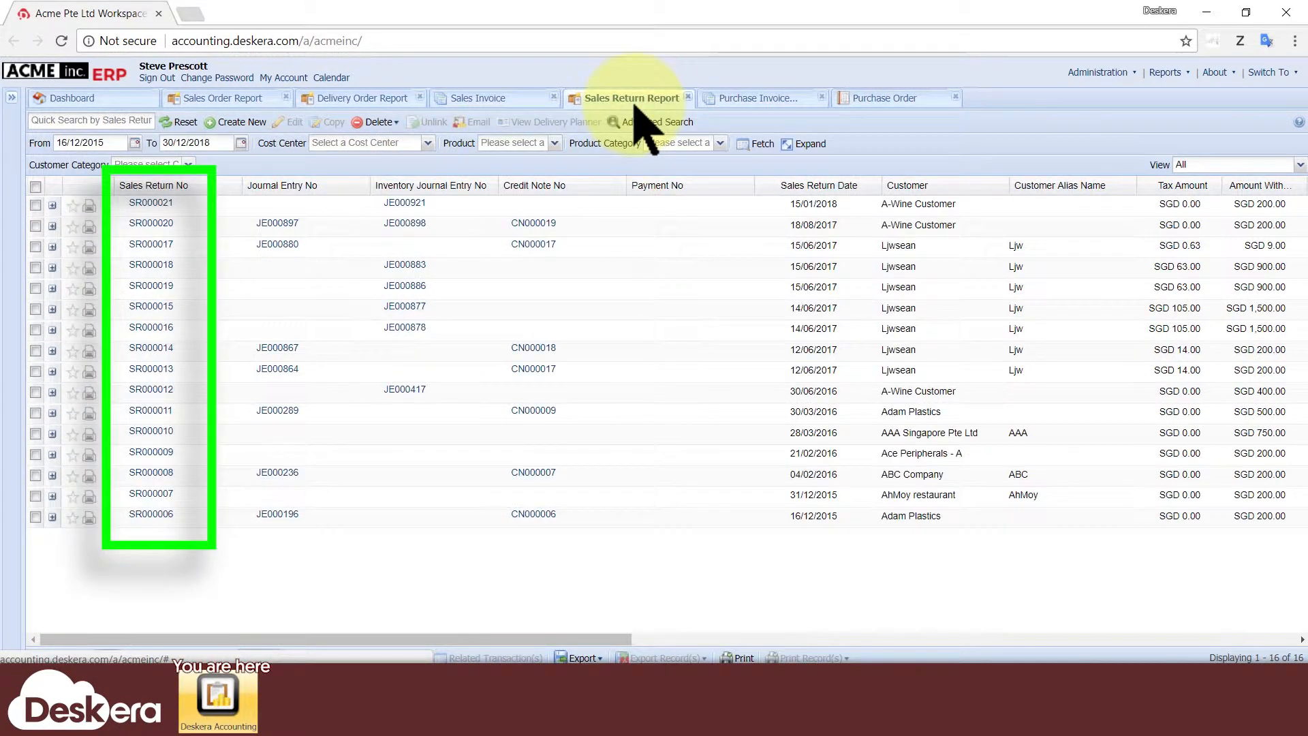
pyautogui.click(756, 101)
pyautogui.click(875, 102)
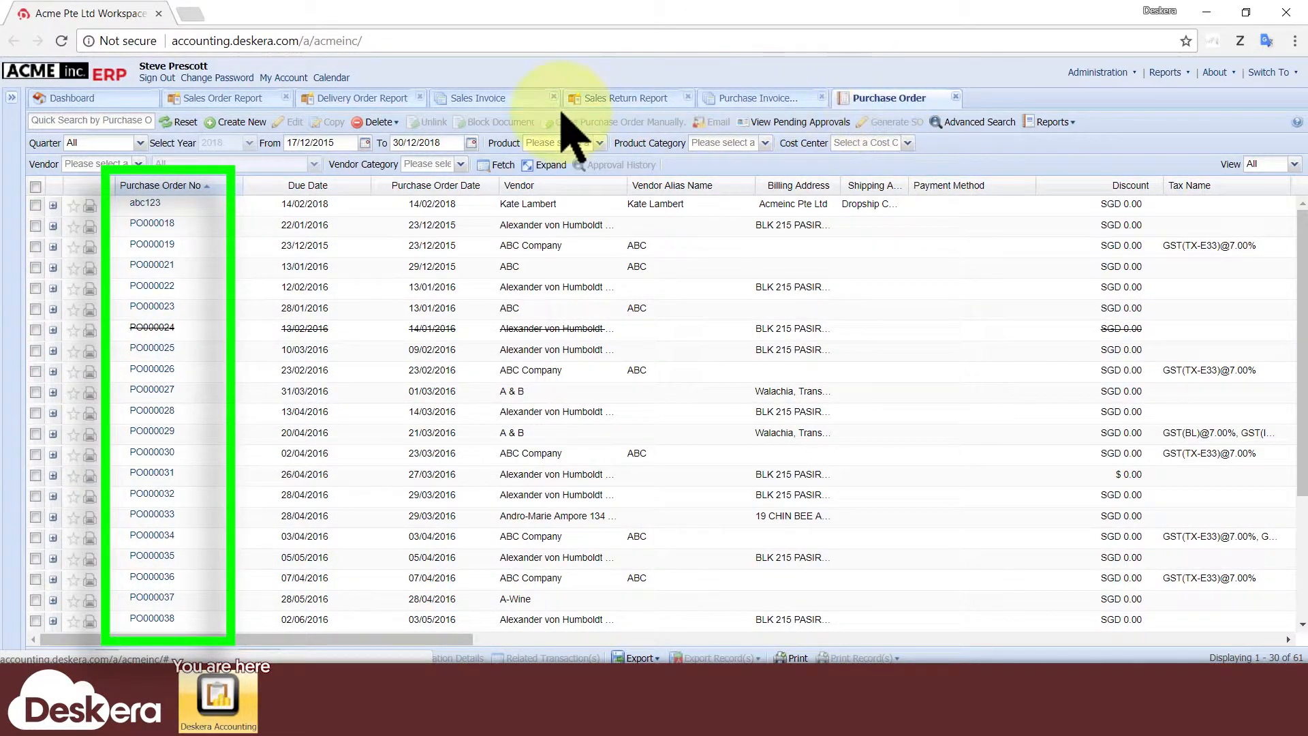
# Step: Start a new purchase order with sequence format NA and enter a custom purchase order number
pyautogui.click(243, 122)
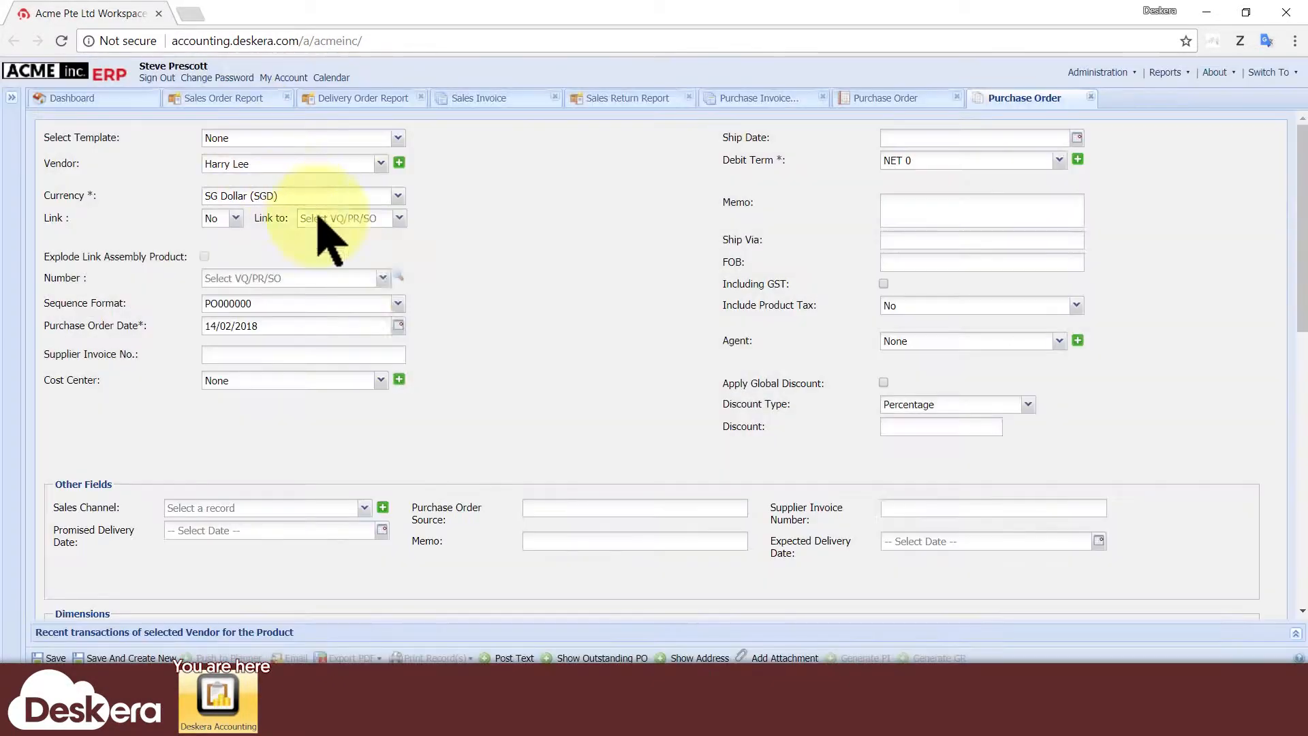
pyautogui.click(385, 302)
pyautogui.write('NA')
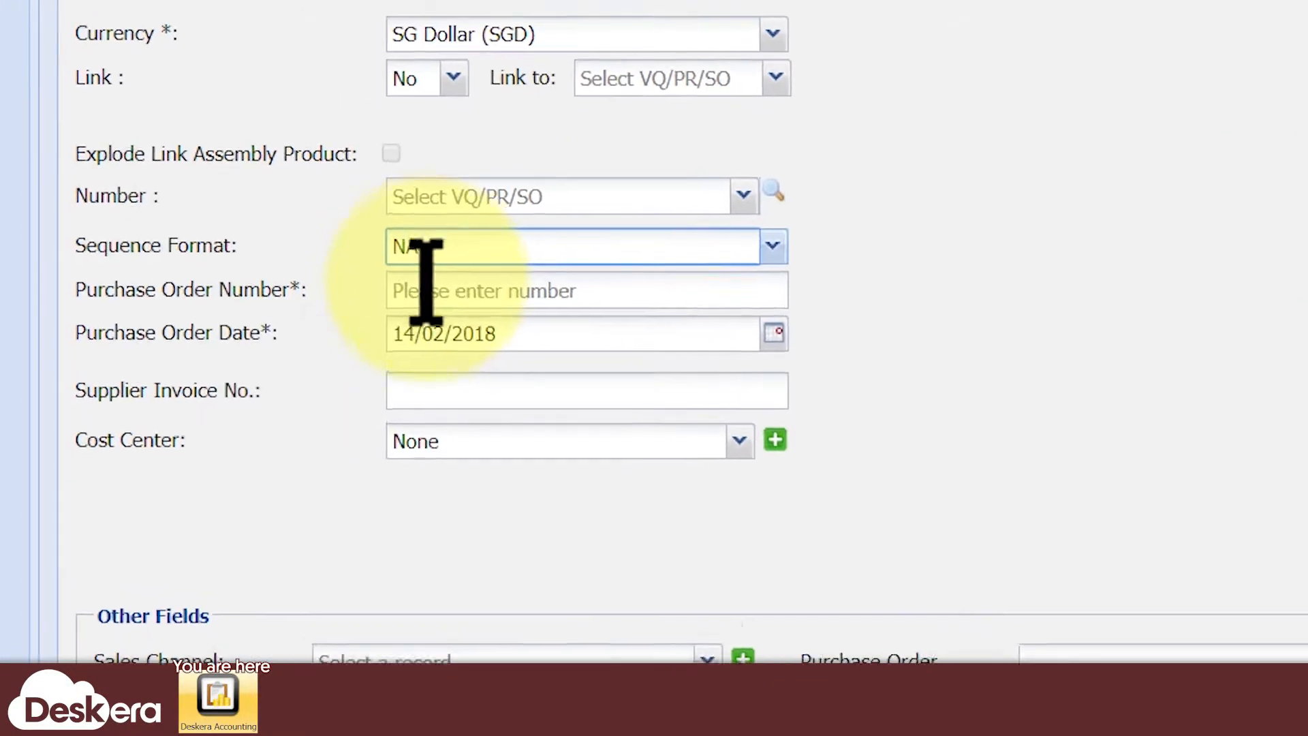
pyautogui.click(220, 325)
pyautogui.write('abc123')
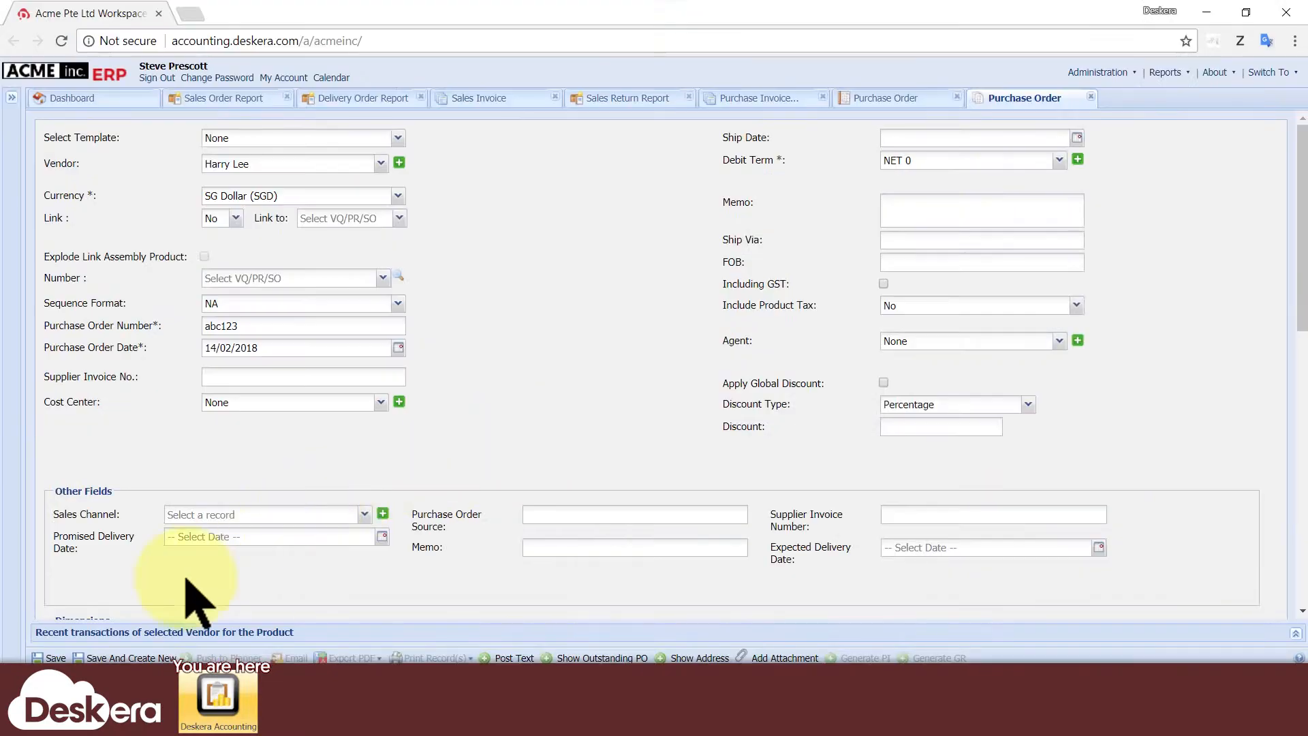
# Step: Try to save the purchase order under the custom number, and cancel the entry of a replacement number
pyautogui.click(47, 657)
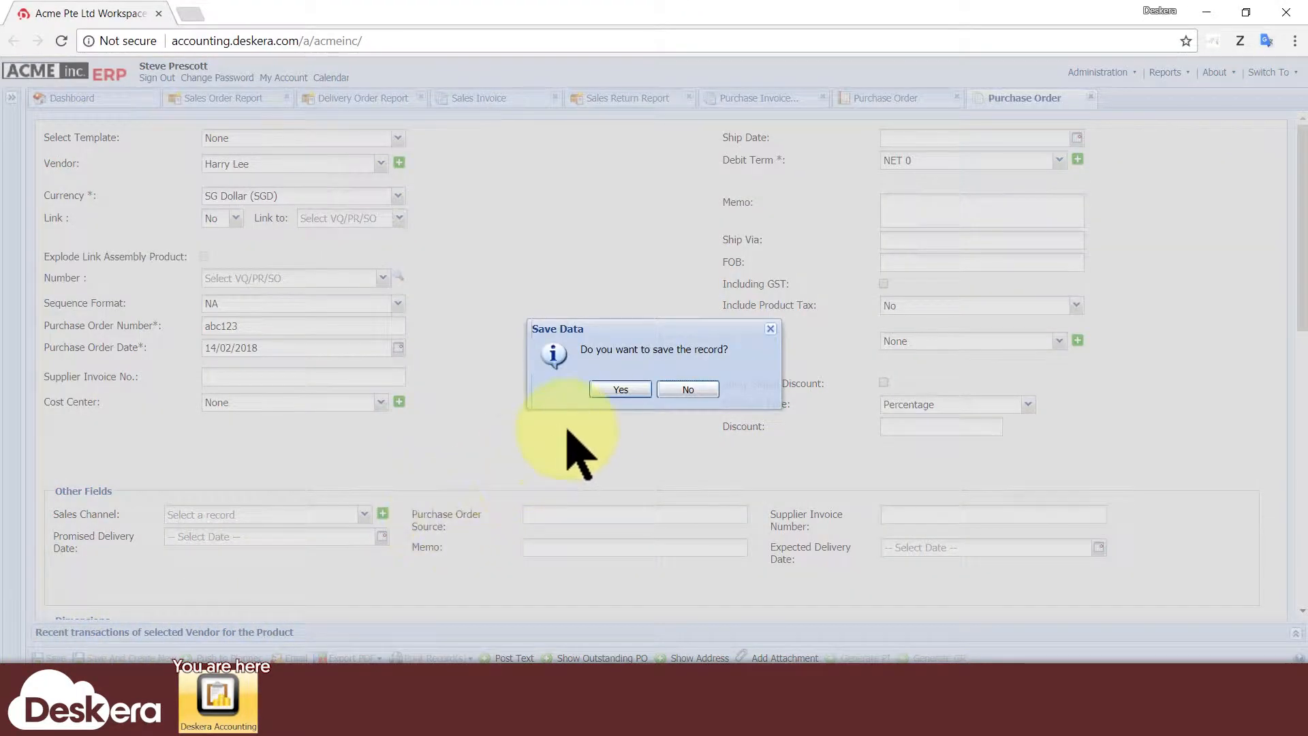
pyautogui.click(611, 392)
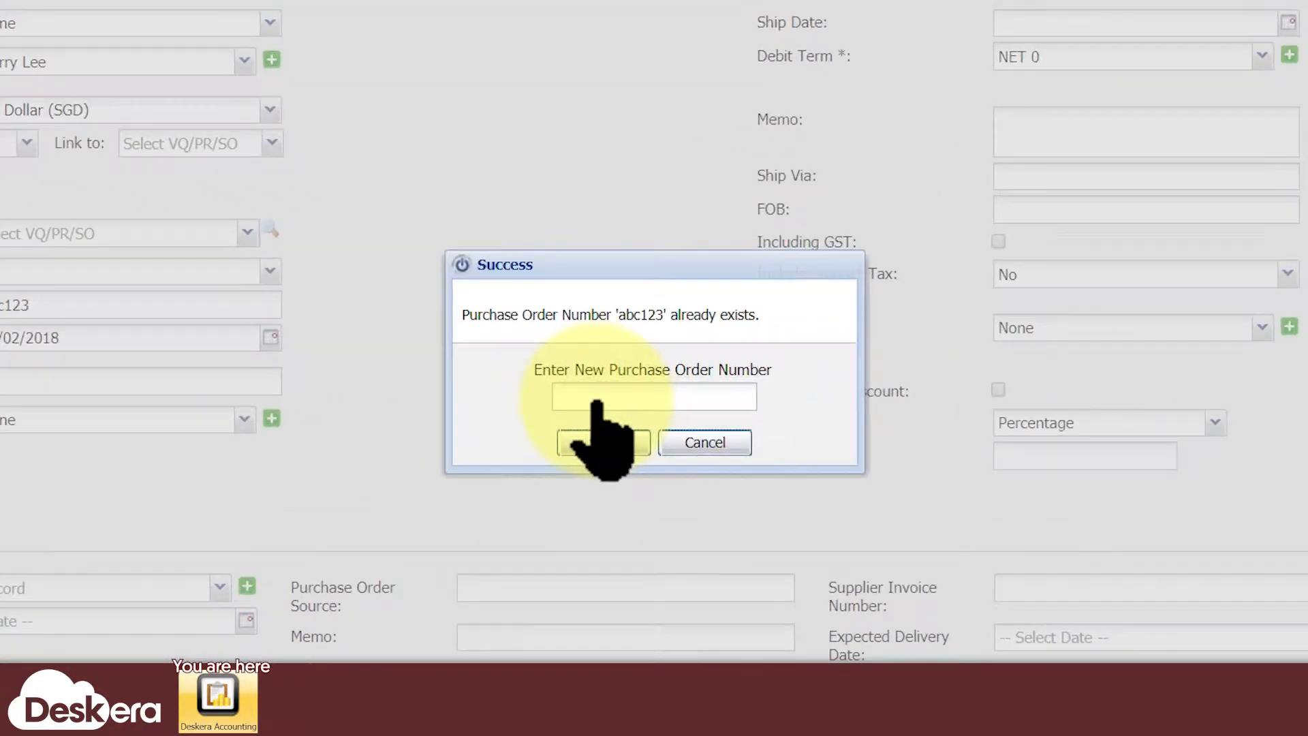
pyautogui.click(595, 398)
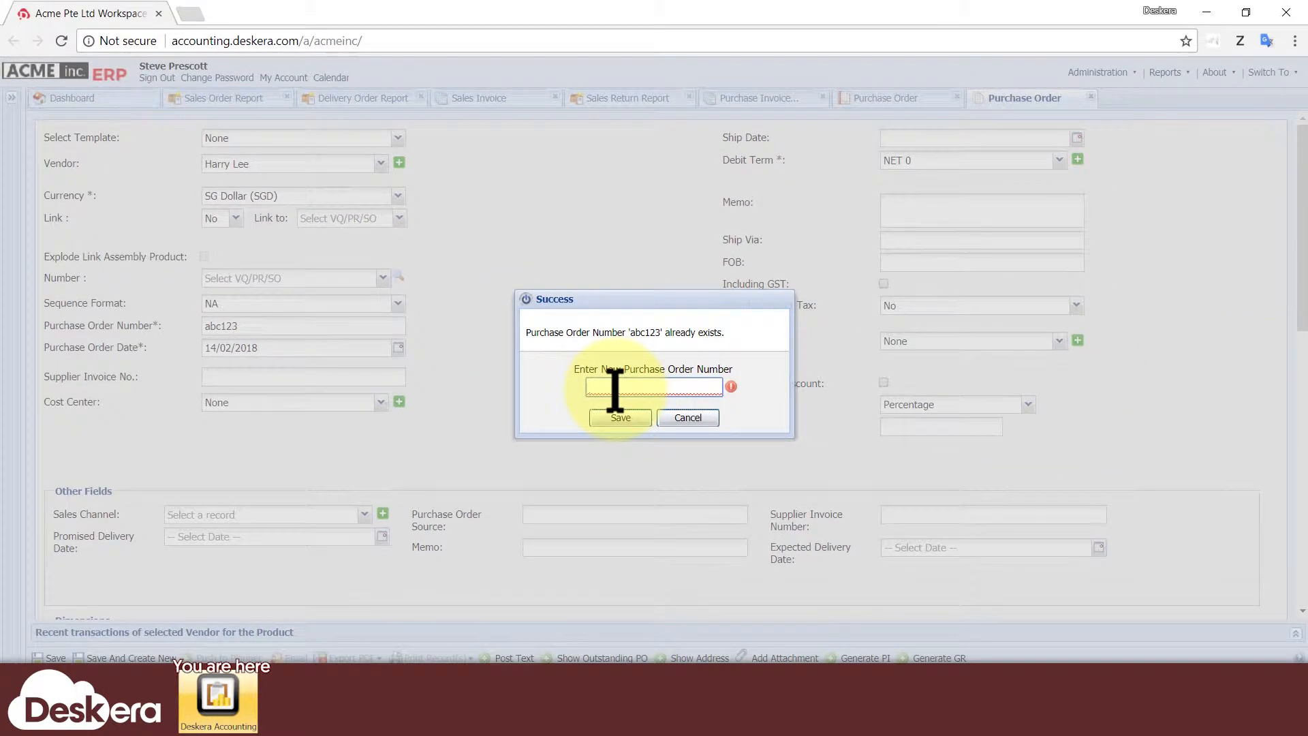
pyautogui.click(686, 418)
# Step: Change the purchase order's sequence format to PO000000 and save the order
pyautogui.click(397, 303)
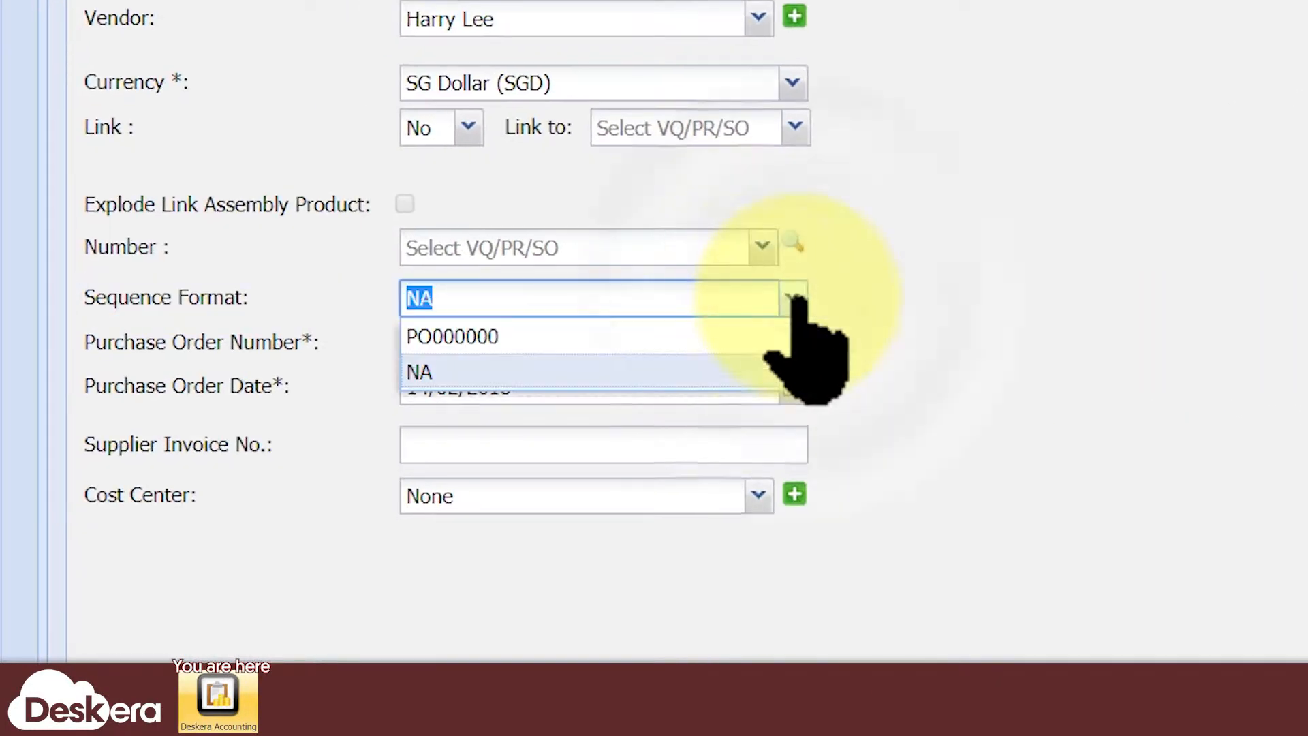
pyautogui.click(512, 341)
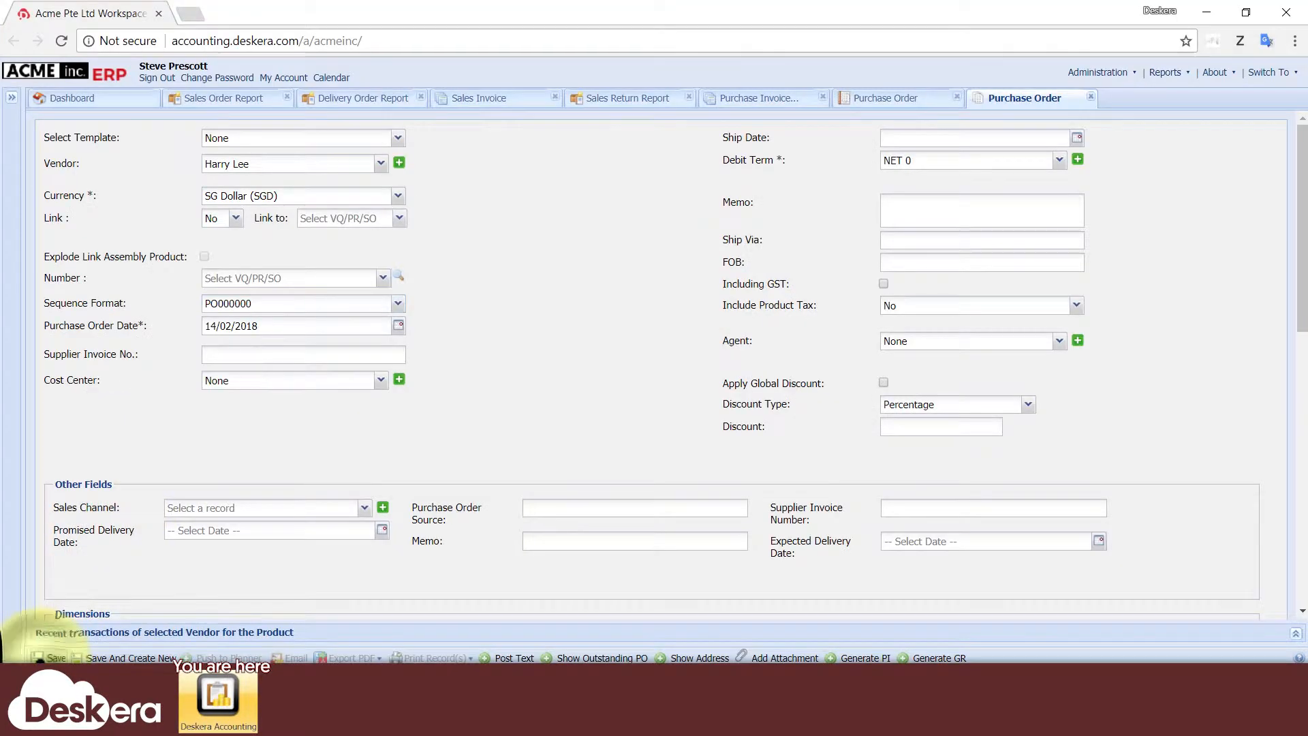
pyautogui.click(48, 656)
pyautogui.click(623, 387)
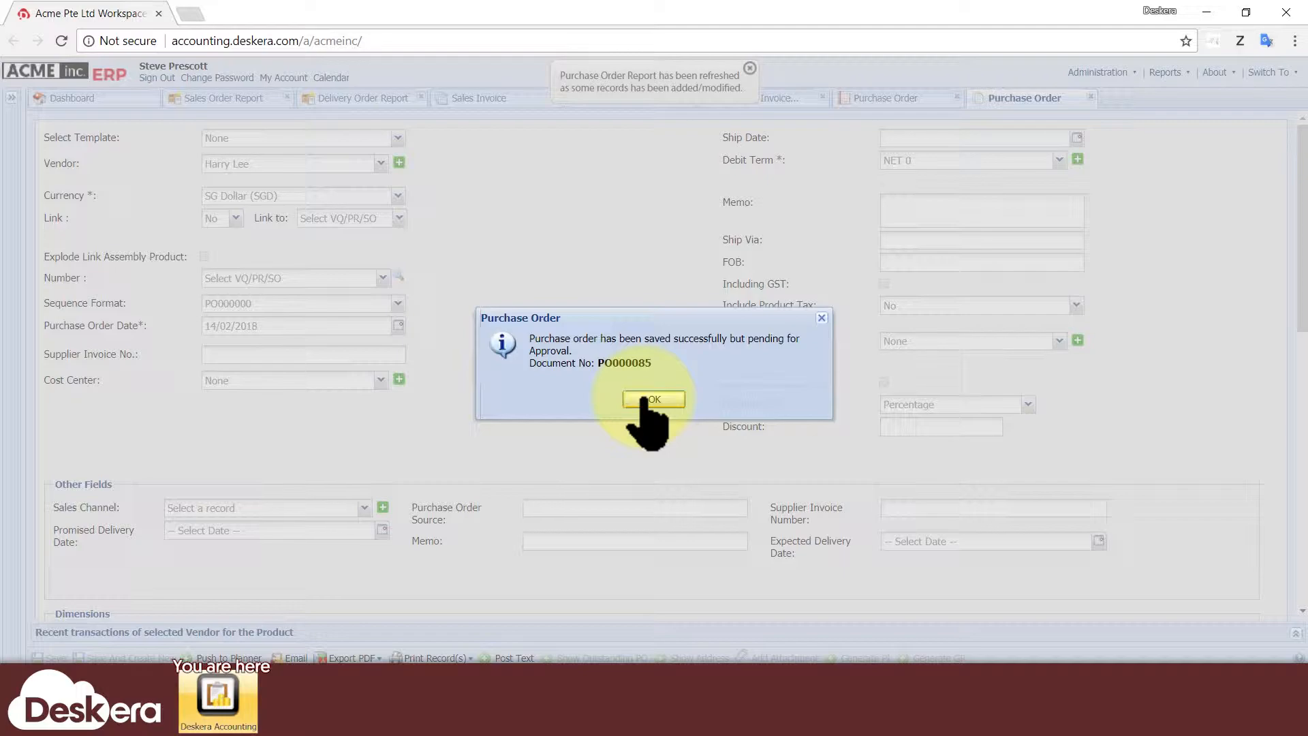
pyautogui.click(644, 400)
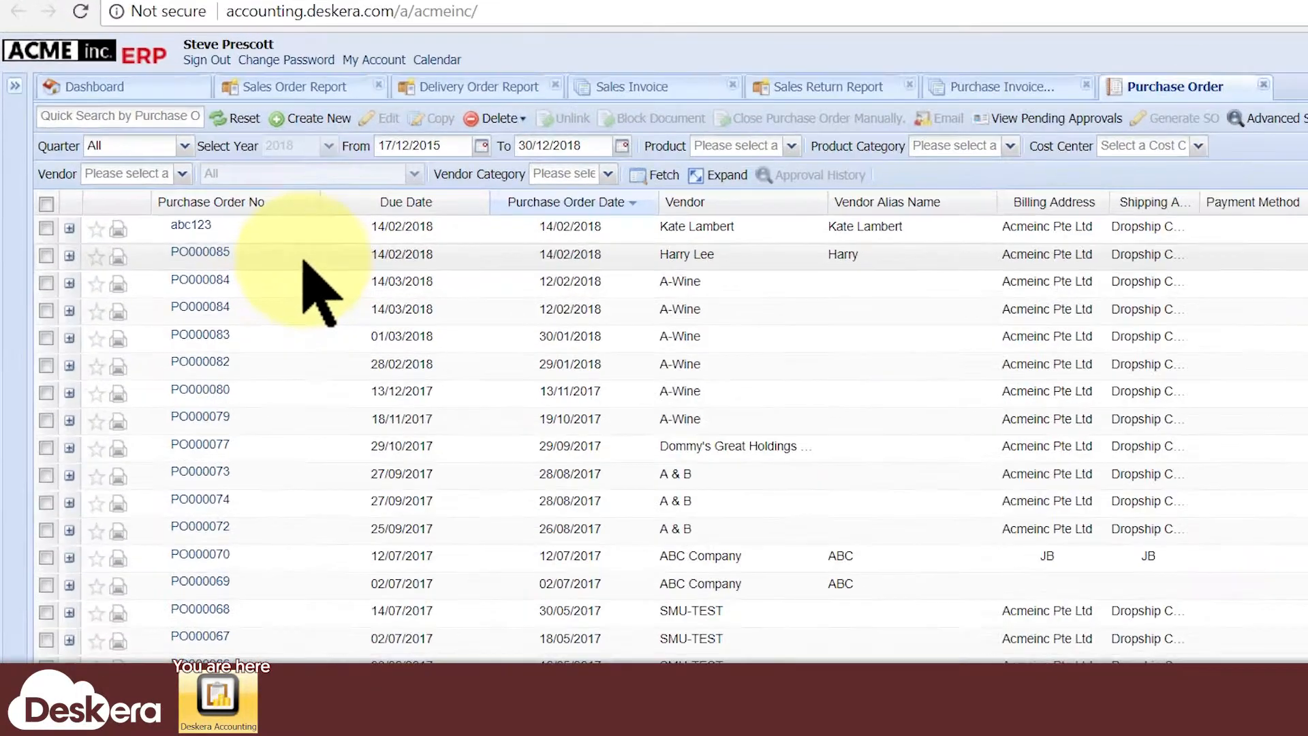
# Step: Select the newly saved order in the purchase order report, and close the open reports to return to the Dashboard
pyautogui.click(304, 260)
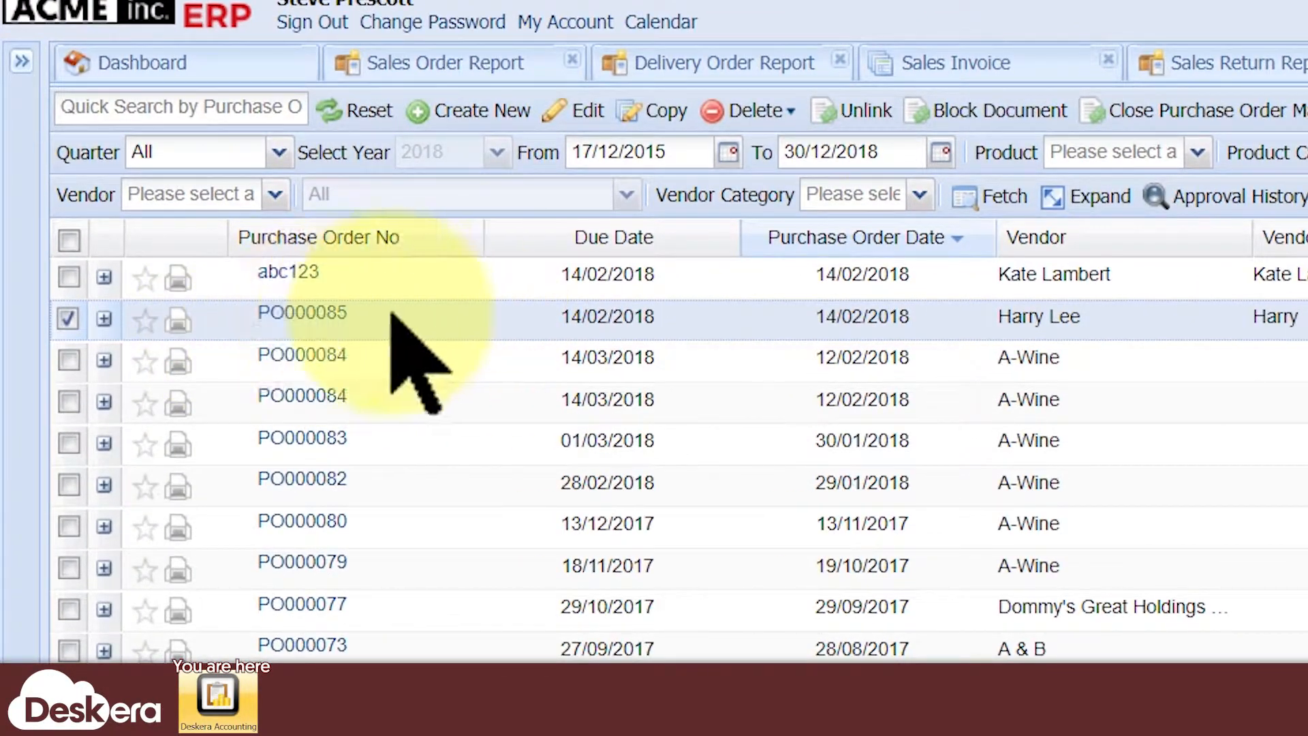
pyautogui.click(277, 61)
pyautogui.click(576, 60)
pyautogui.click(575, 60)
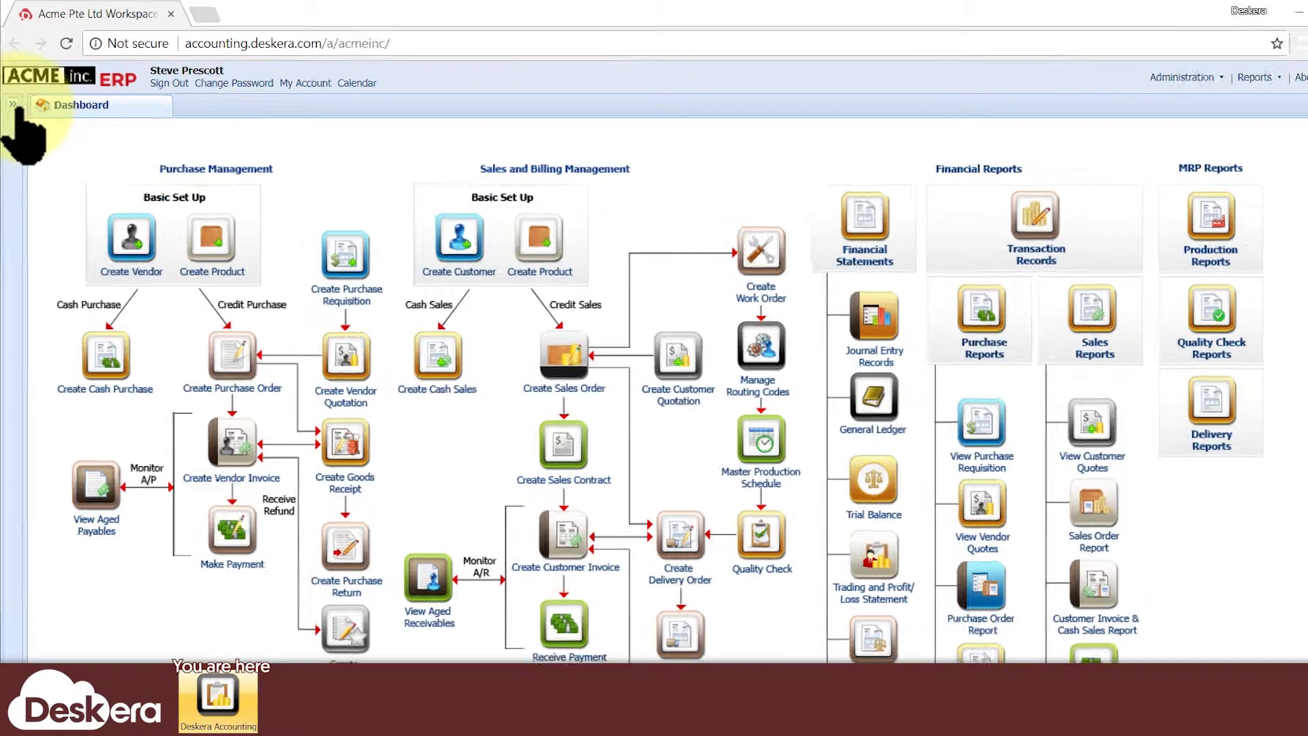
# Step: Open System Controls from the System preferences
pyautogui.click(11, 98)
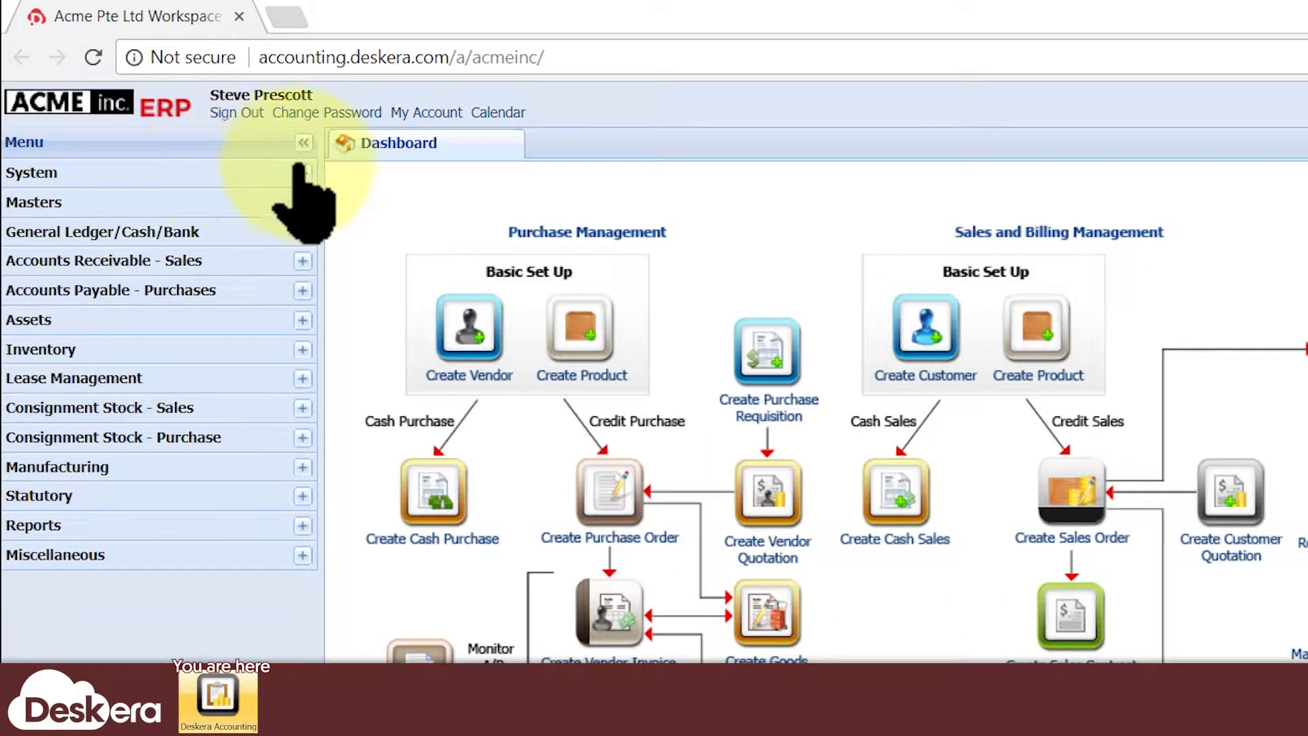
pyautogui.click(300, 172)
pyautogui.click(17, 205)
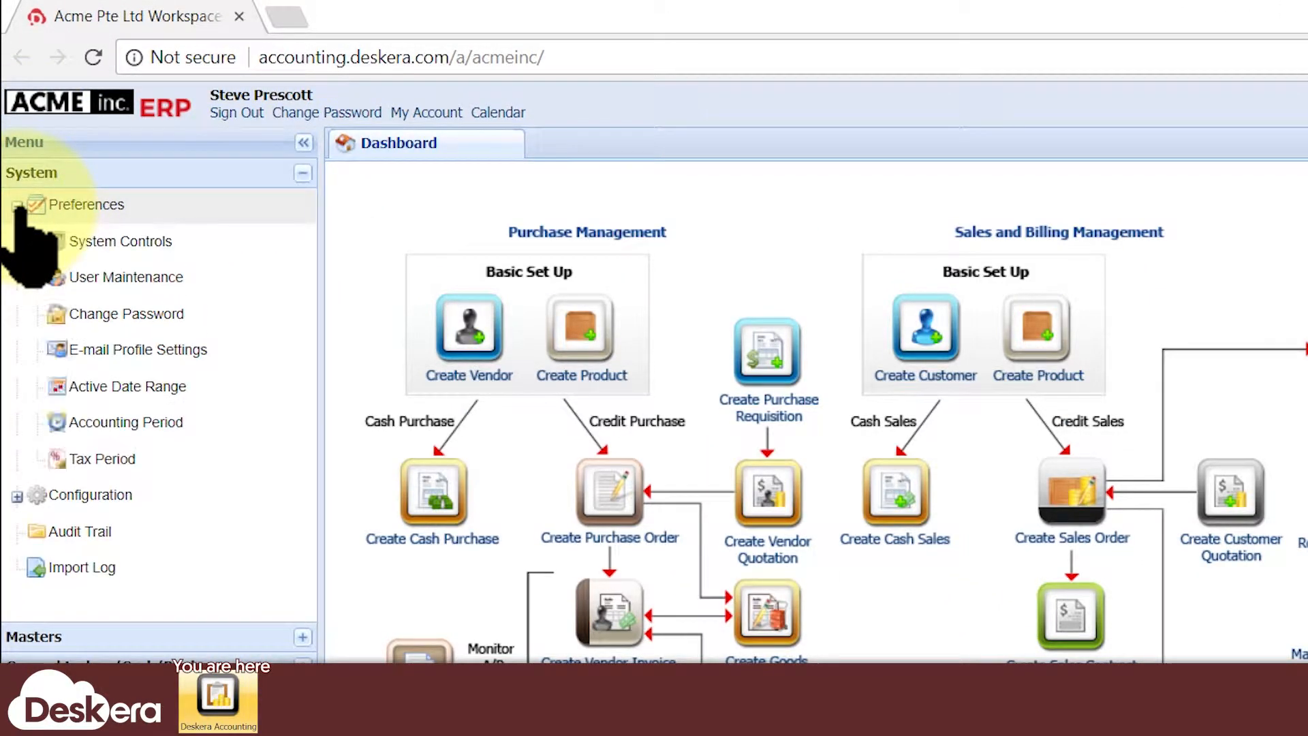
pyautogui.click(174, 246)
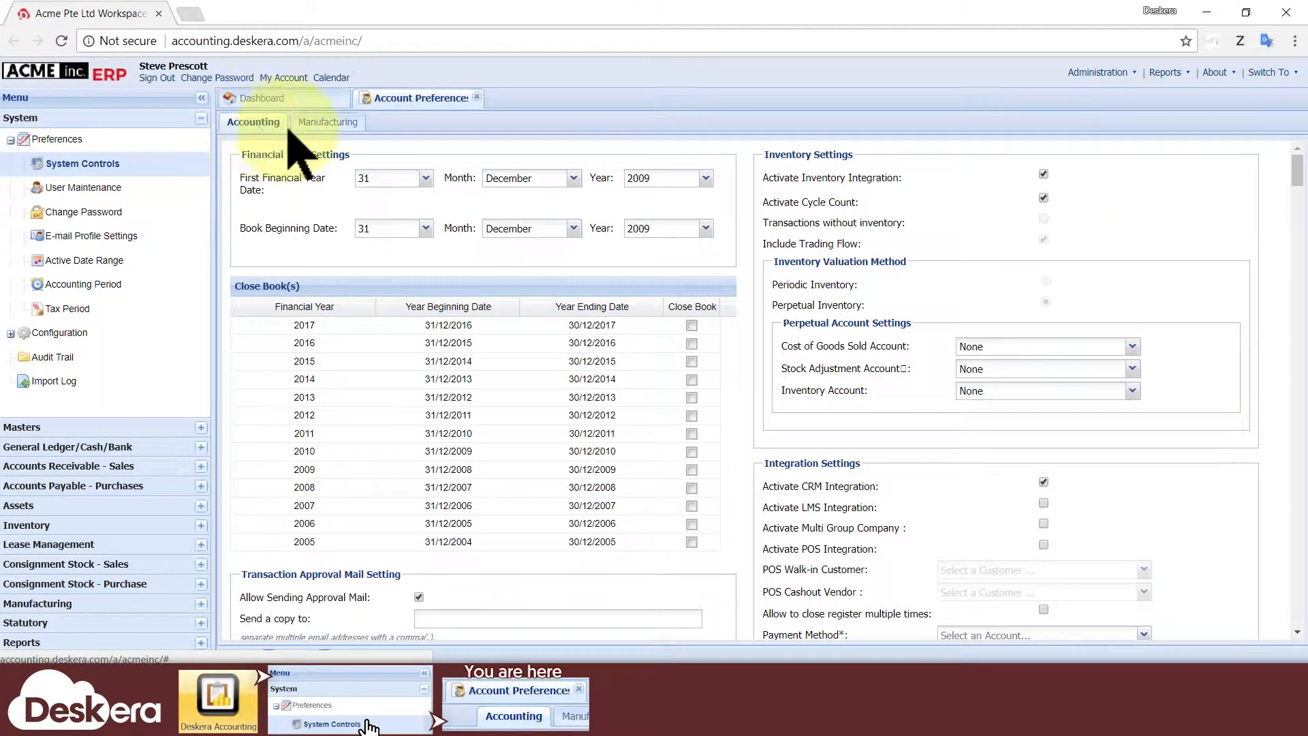
# Step: Examine the Automatic Number Generation settings, including the formats for Sales Order, Invoice, Receive Payment and Vendor Quotation
pyautogui.scroll(-20, 294, 143)
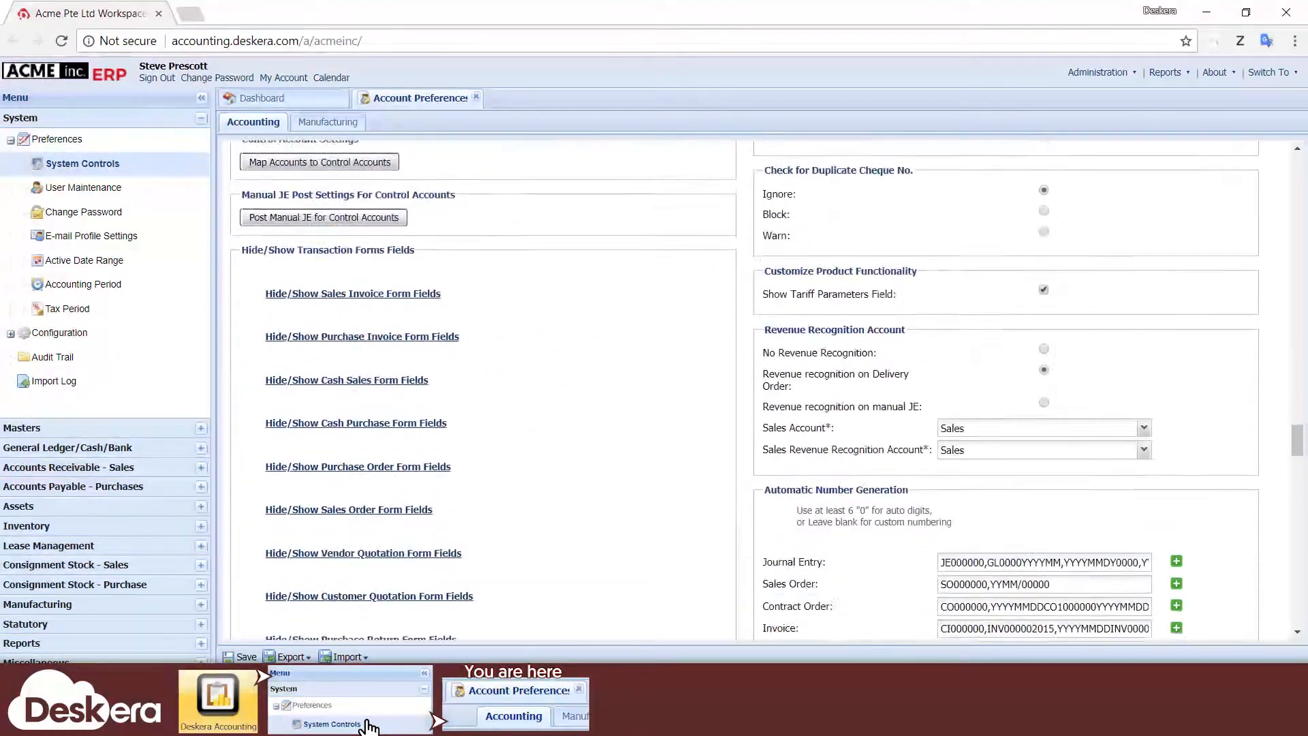
pyautogui.scroll(-5, 783, 252)
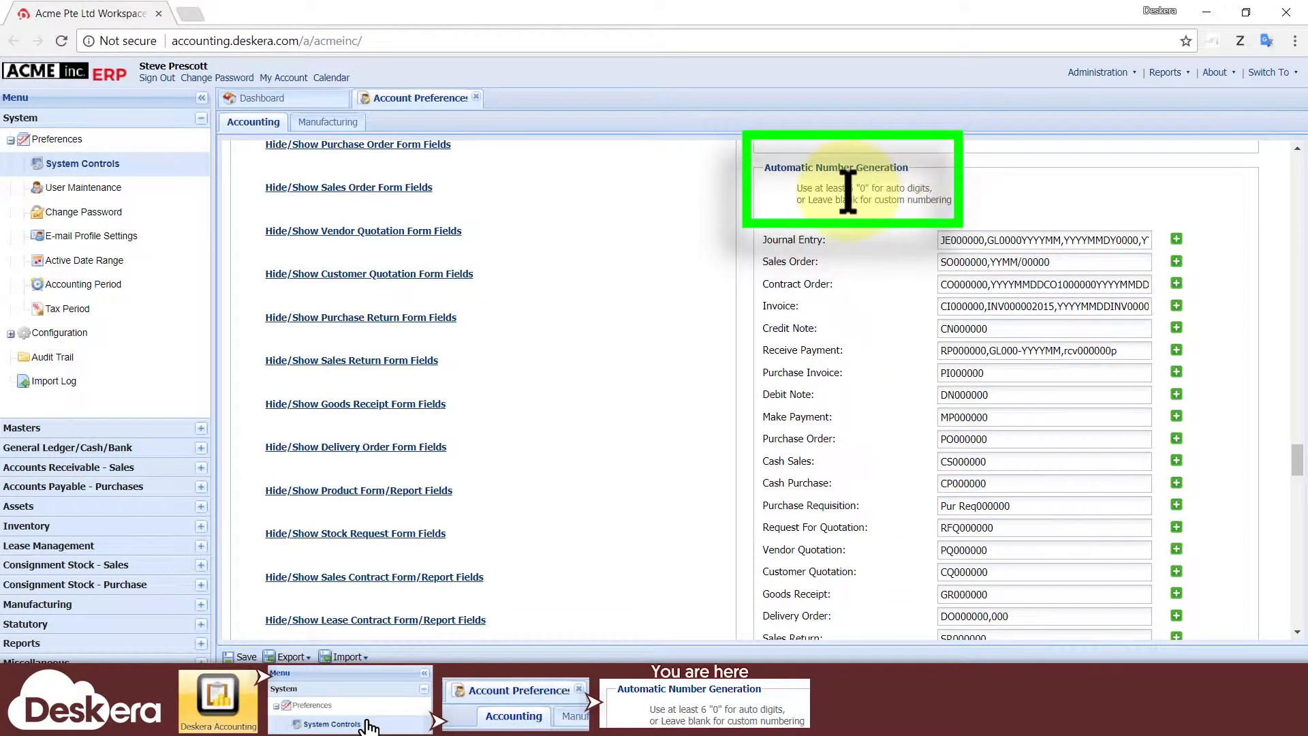
pyautogui.scroll(-3, 722, 211)
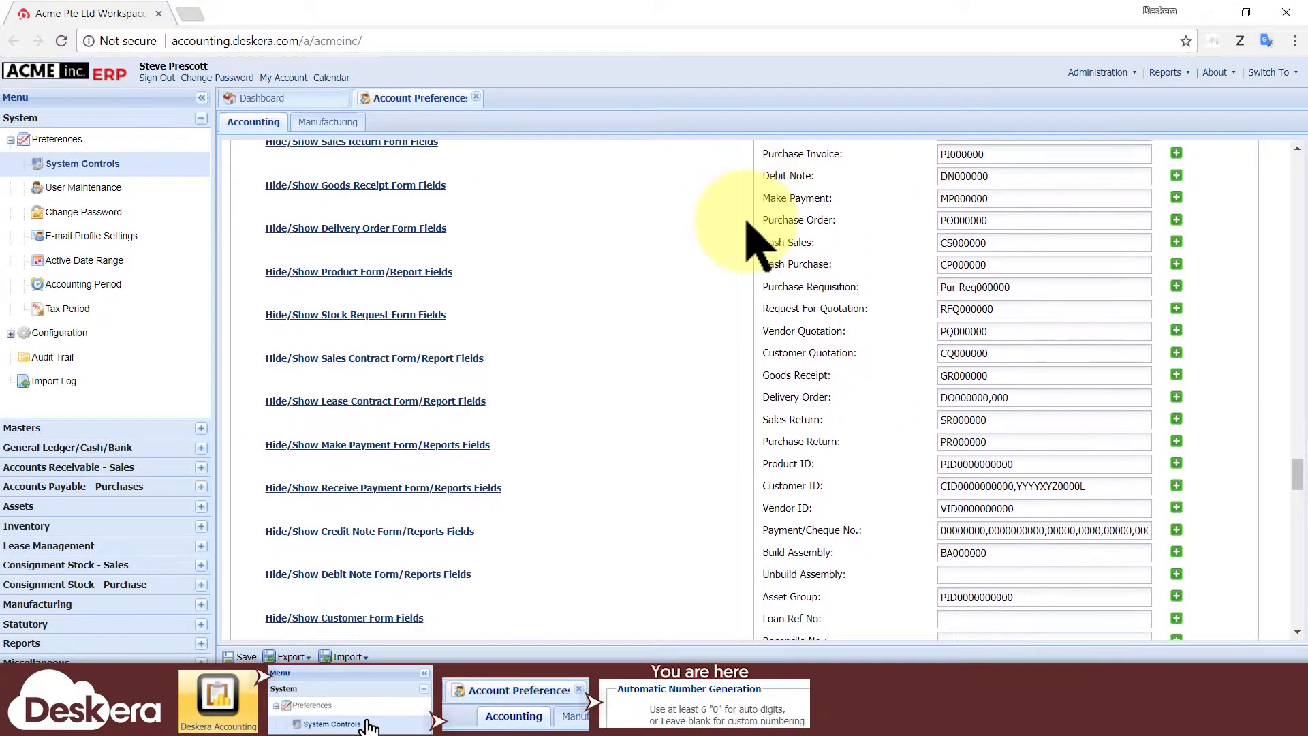
pyautogui.scroll(-5, 748, 222)
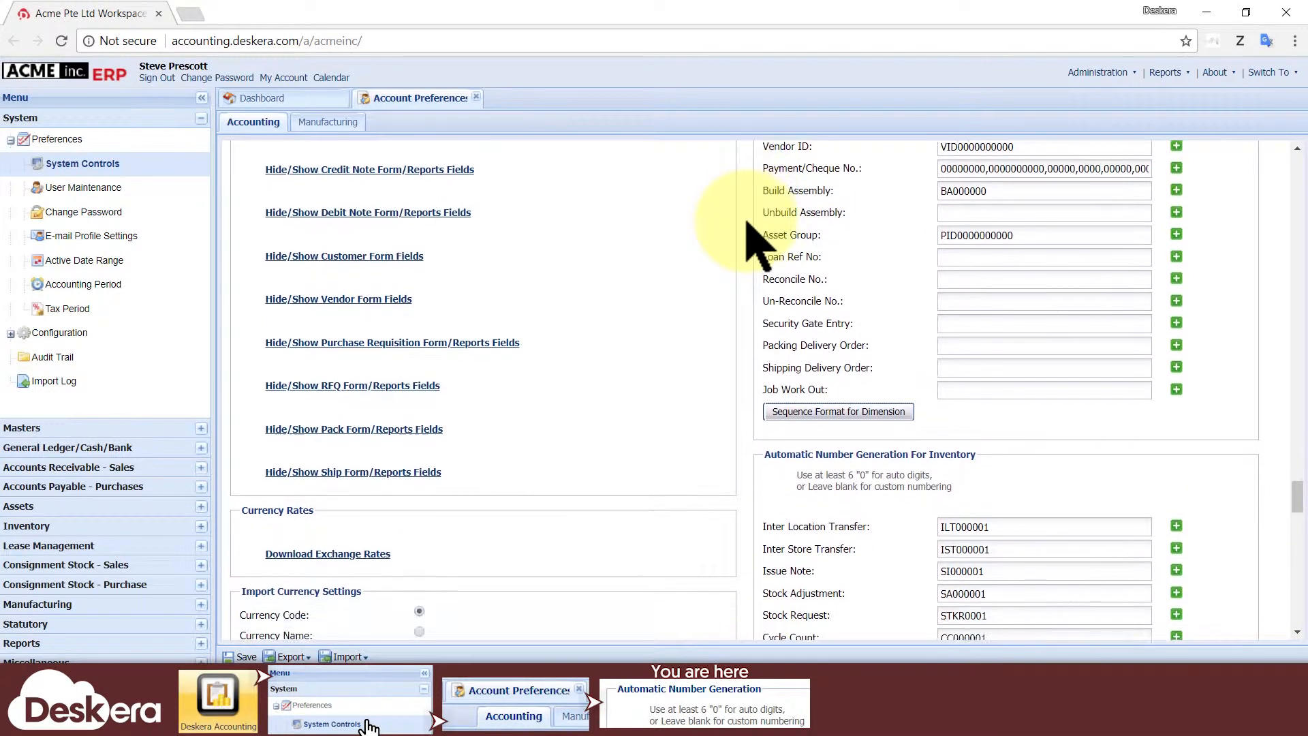
pyautogui.scroll(-2, 756, 245)
pyautogui.scroll(10, 749, 238)
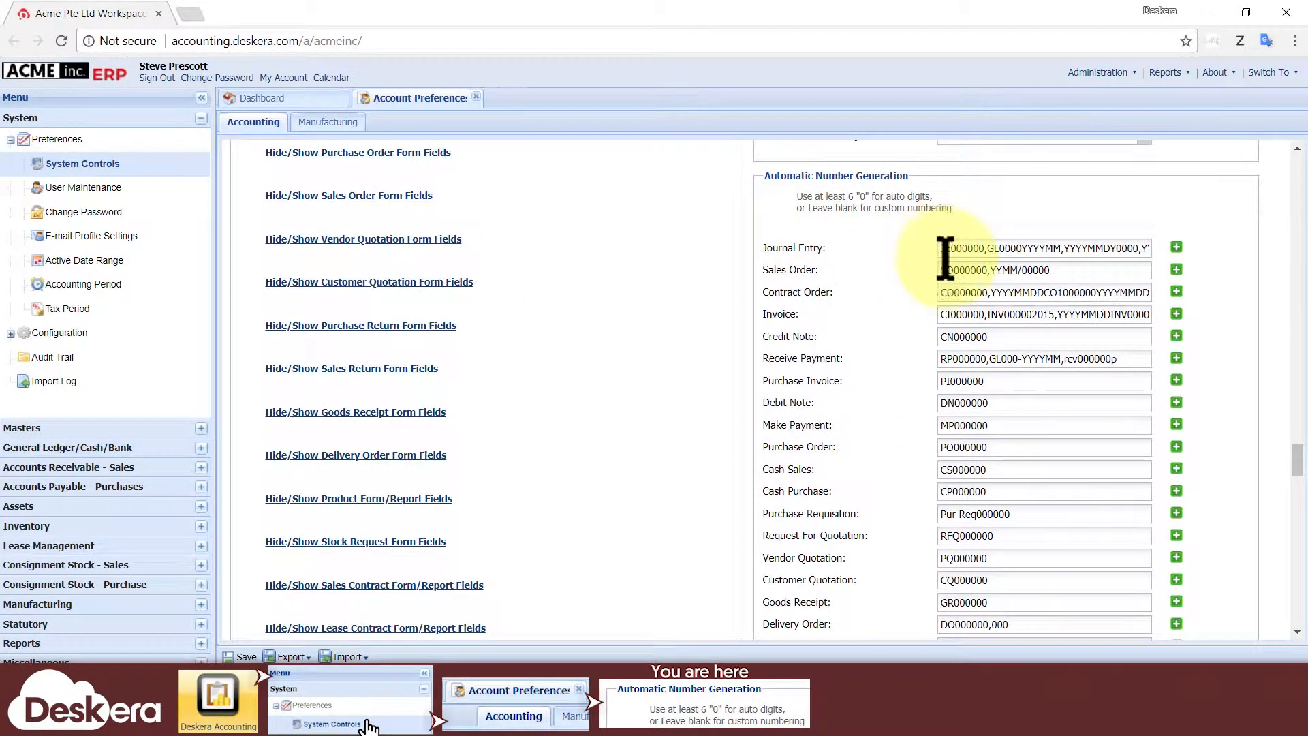
pyautogui.moveTo(945, 270); pyautogui.dragTo(1091, 276)
pyautogui.moveTo(967, 314); pyautogui.dragTo(1110, 314)
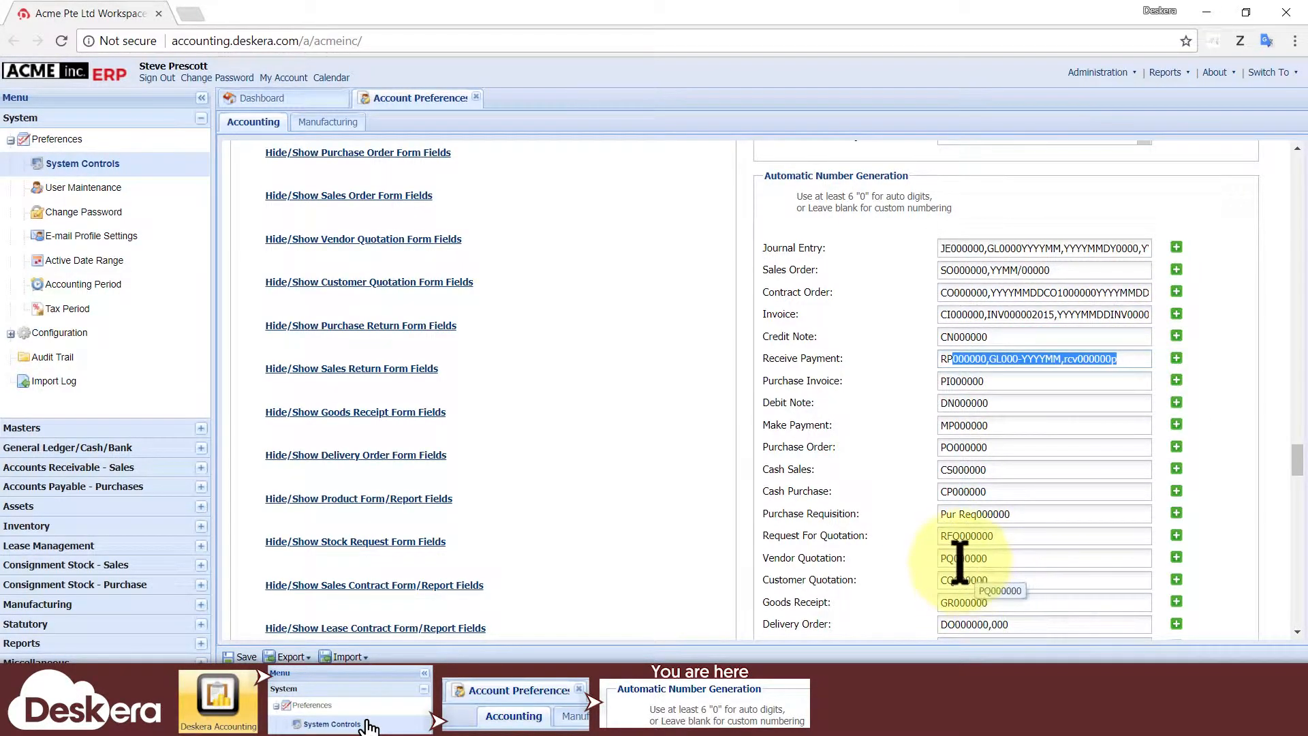
pyautogui.moveTo(954, 558); pyautogui.dragTo(1060, 556)
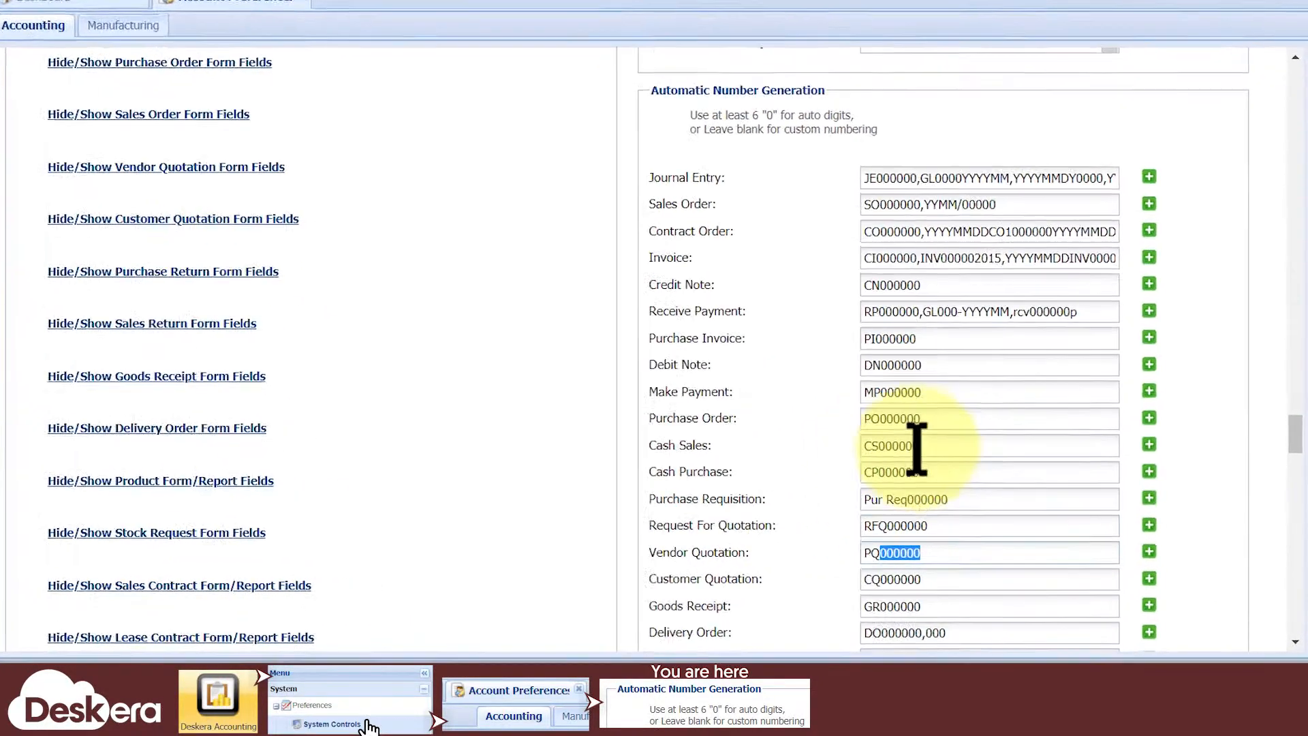
# Step: Open the sequence format settings for Purchase Order and review all details of the existing PO000000 format
pyautogui.click(1040, 448)
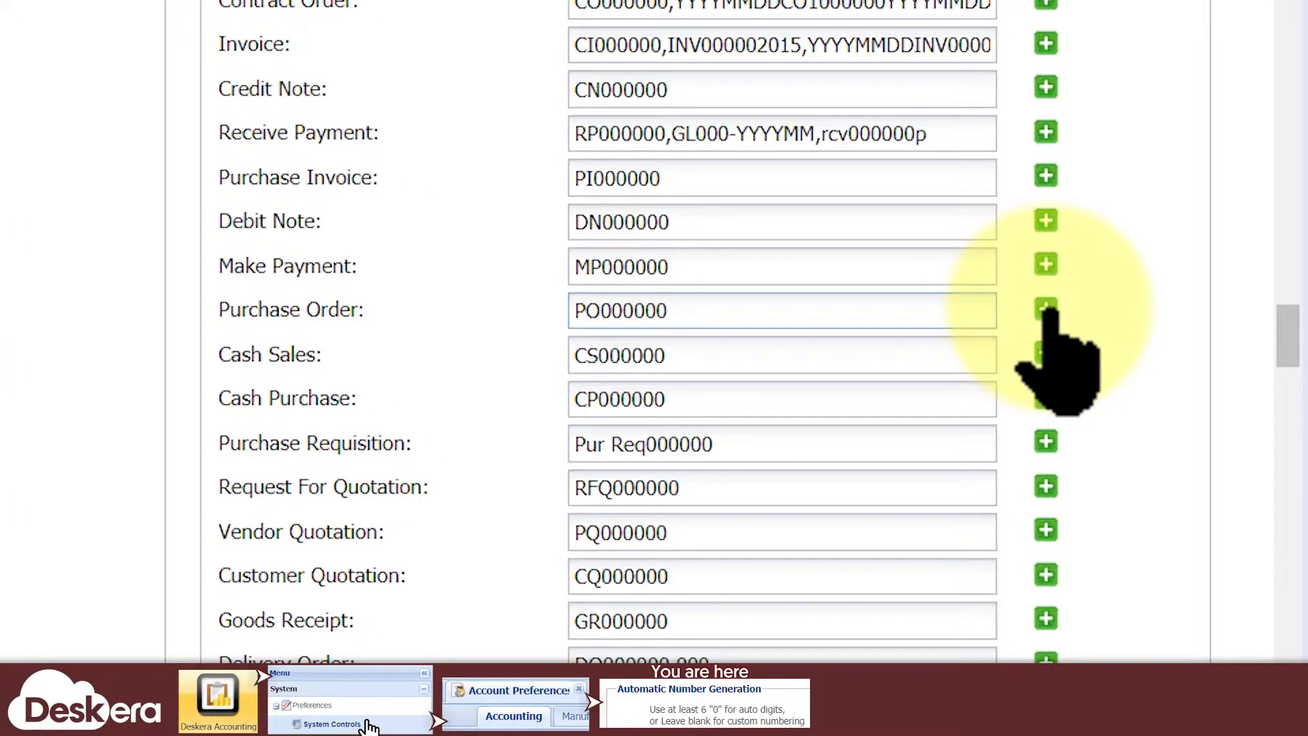
pyautogui.click(1047, 309)
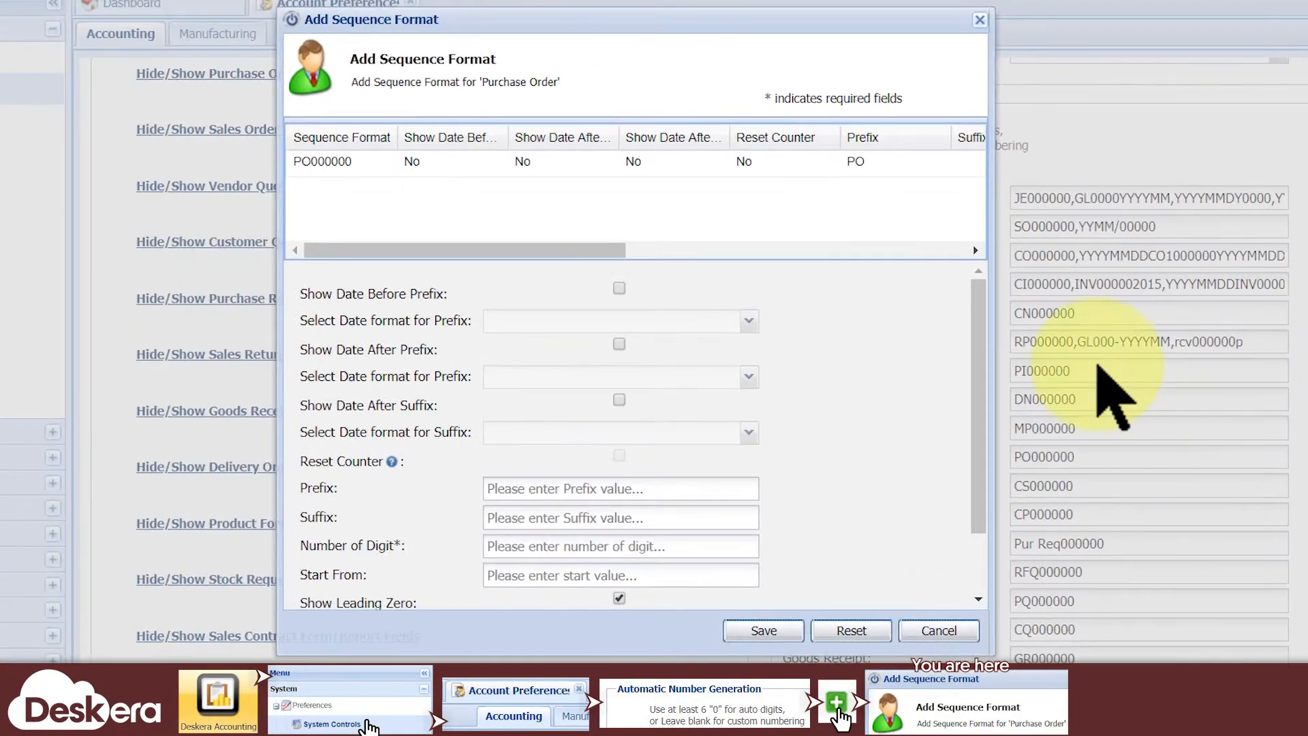
pyautogui.click(368, 164)
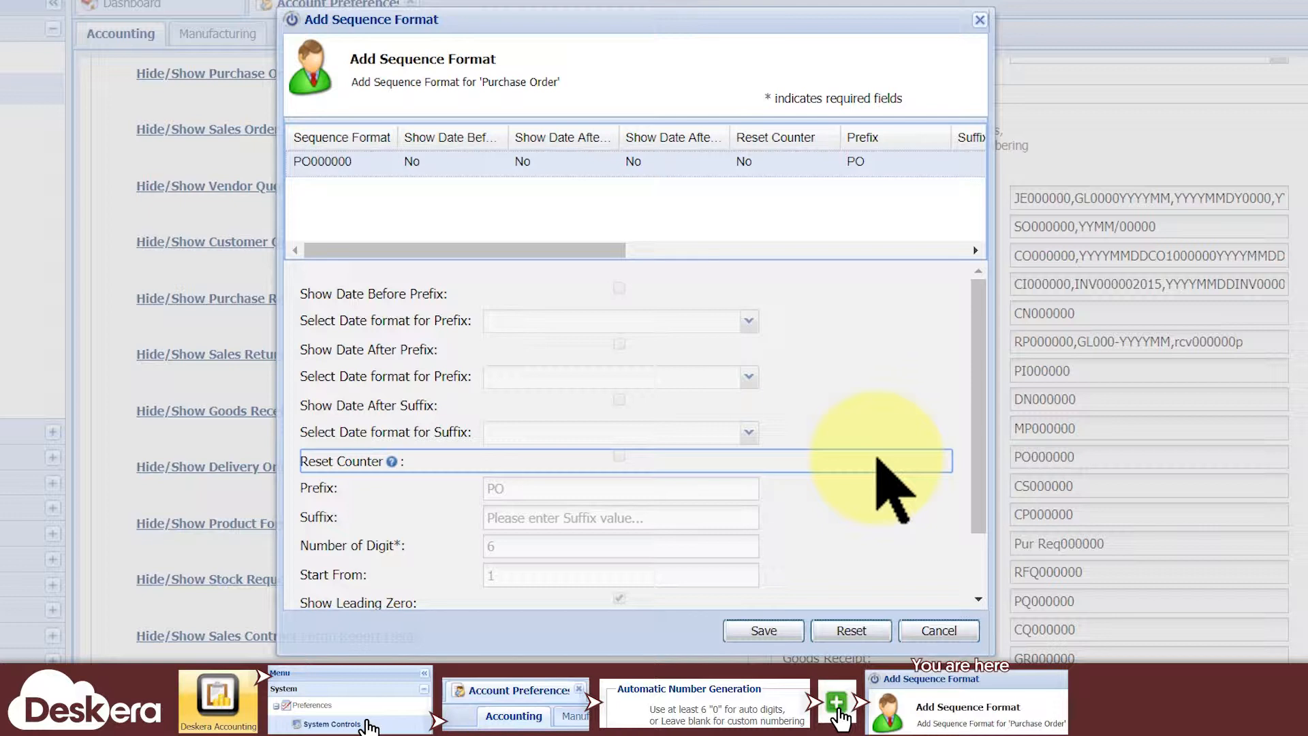
pyautogui.scroll(-2, 877, 463)
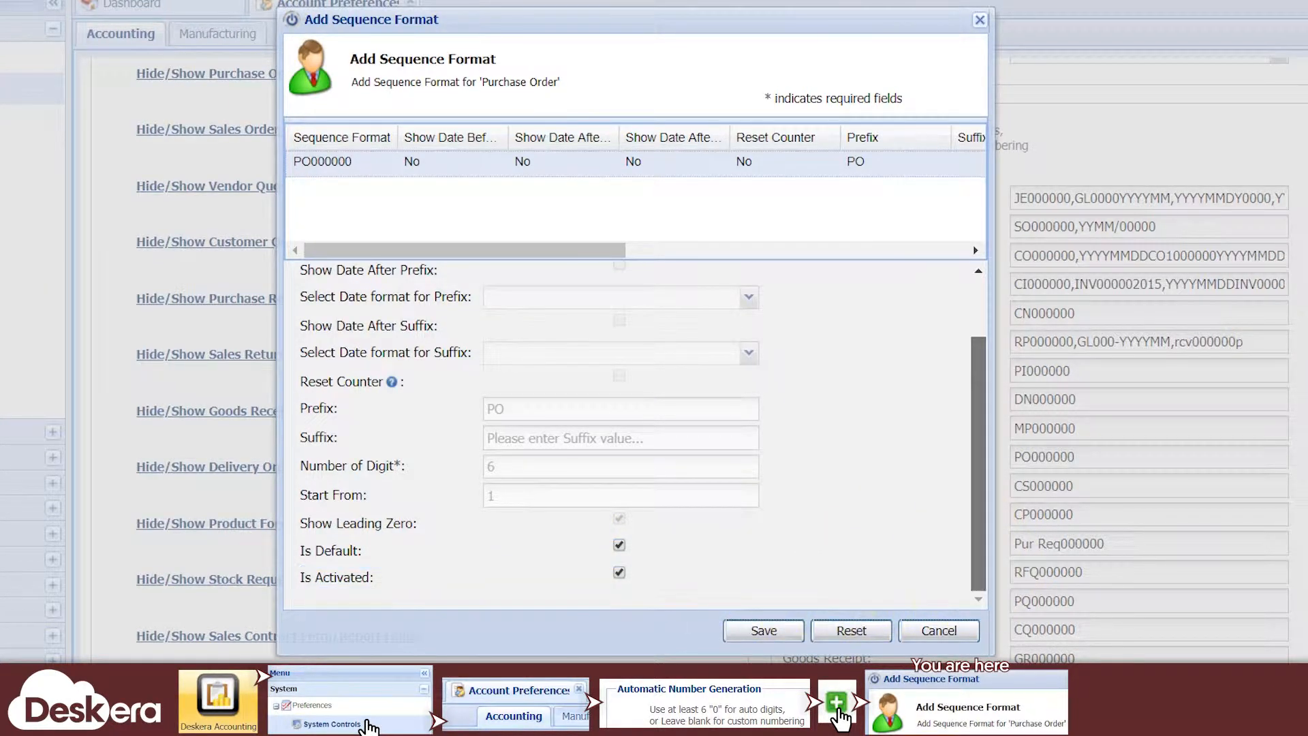
pyautogui.scroll(2, 627, 436)
pyautogui.moveTo(465, 250); pyautogui.dragTo(806, 250)
# Step: Try to delete the existing PO000000 sequence format for purchase orders
pyautogui.click(887, 165)
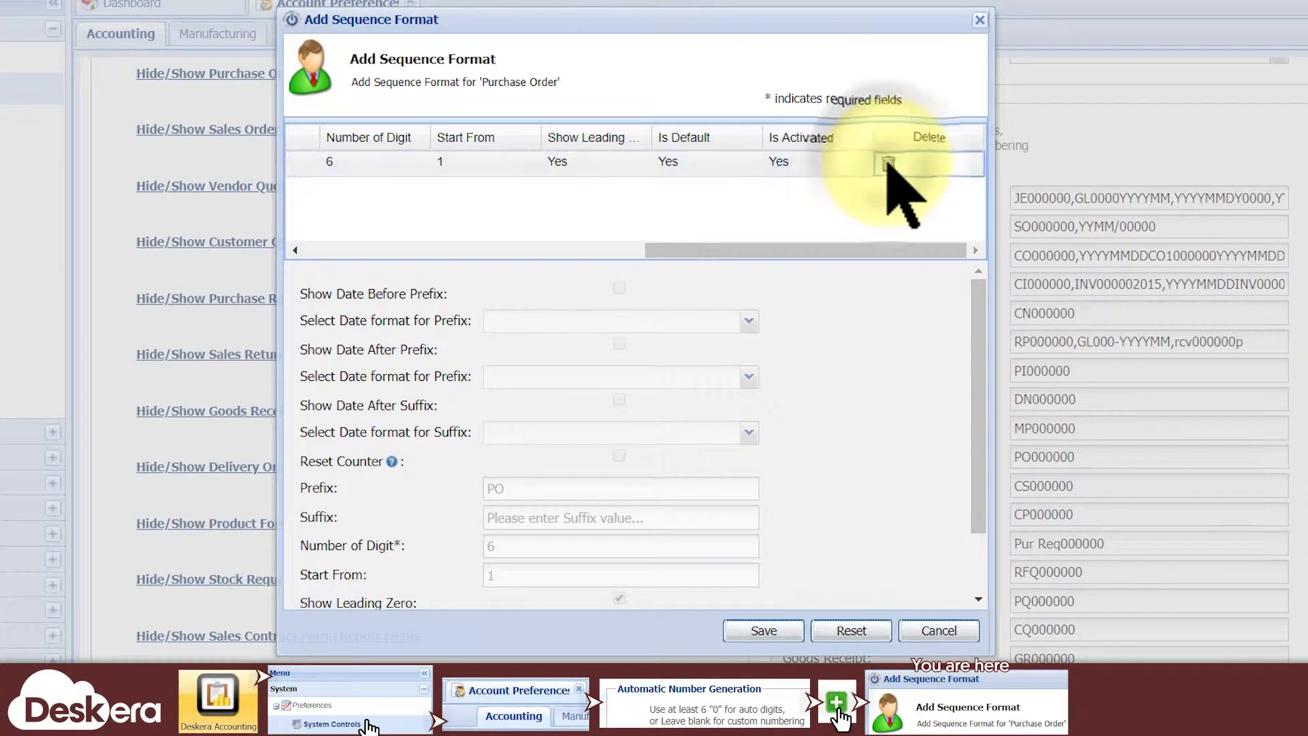
pyautogui.click(597, 381)
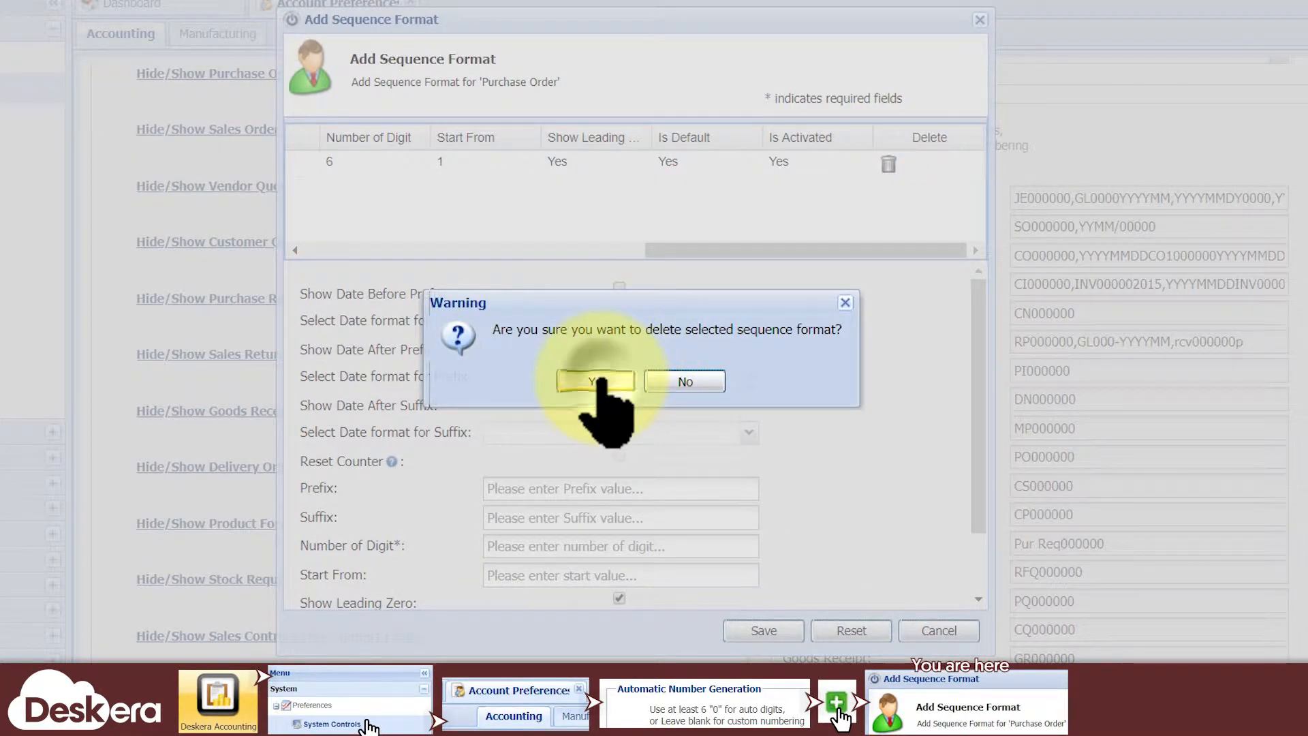
pyautogui.moveTo(480, 329); pyautogui.dragTo(766, 334)
pyautogui.click(658, 382)
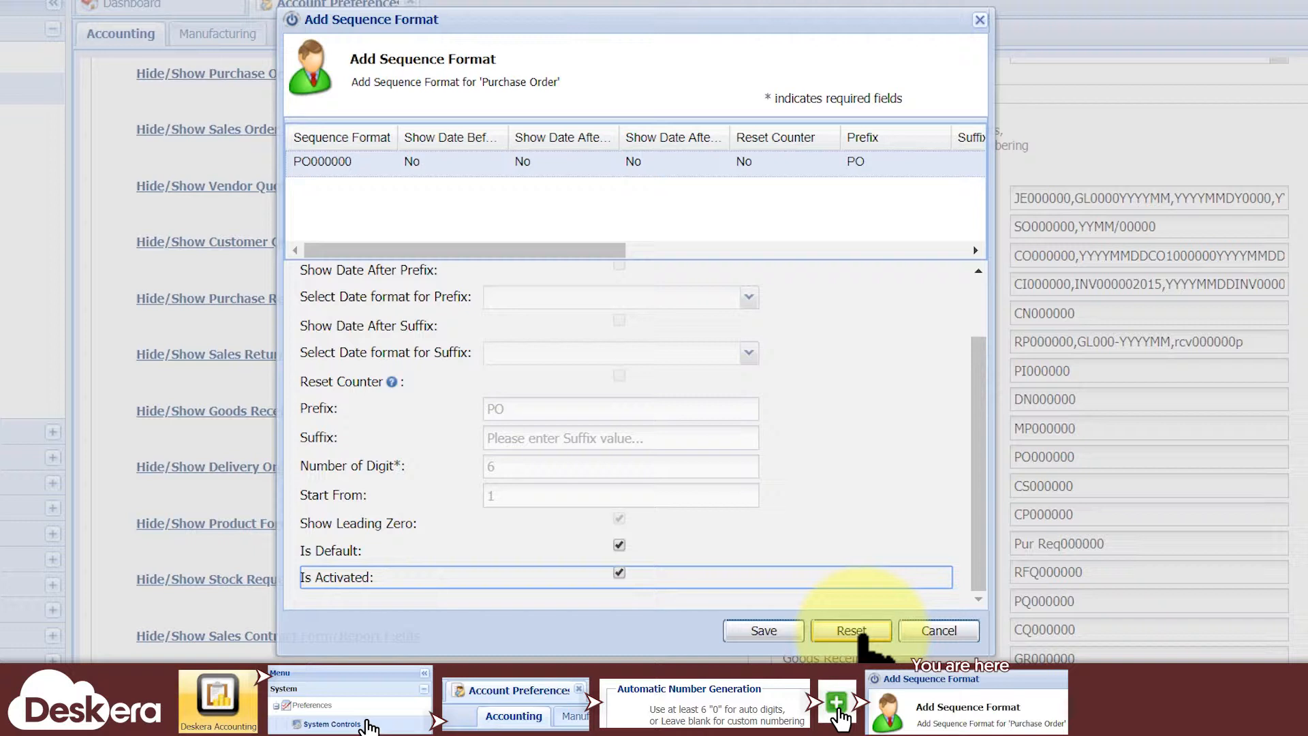
# Step: Reset the sequence format form for a new entry and highlight the required Number of Digit label
pyautogui.click(859, 633)
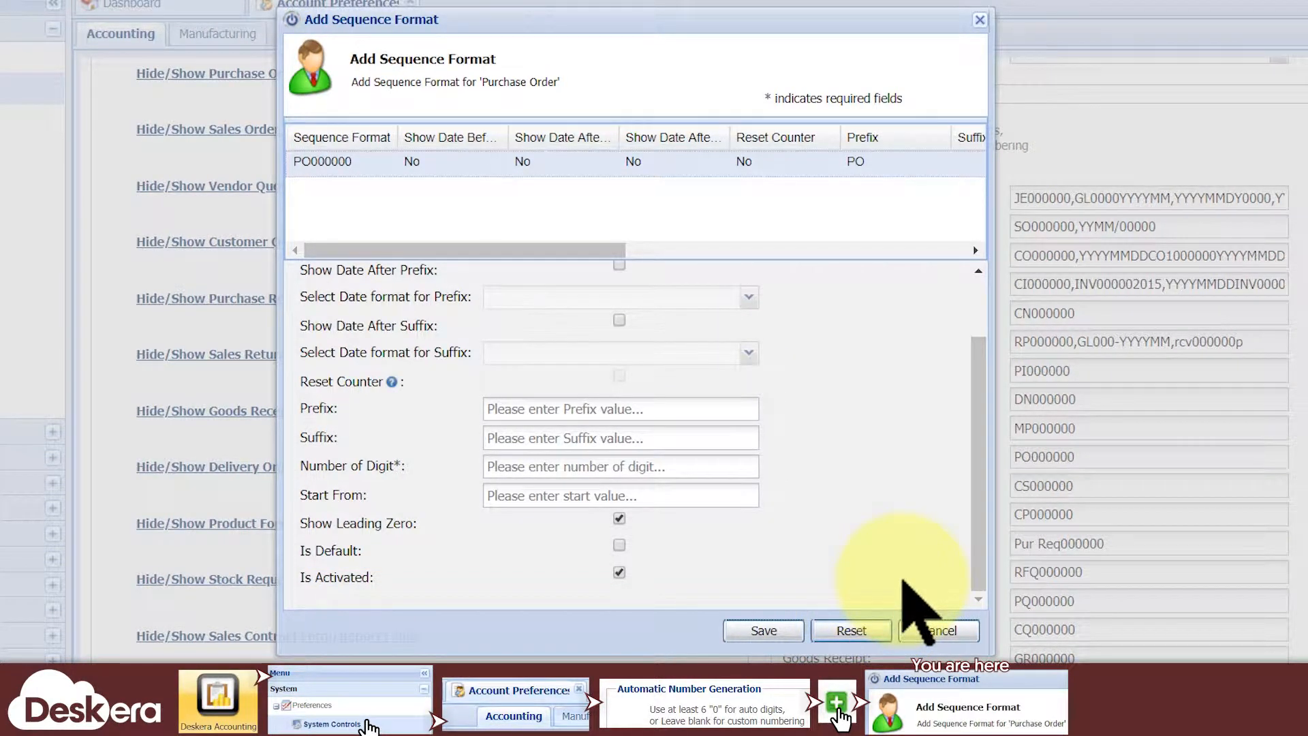
pyautogui.moveTo(302, 463); pyautogui.dragTo(427, 474)
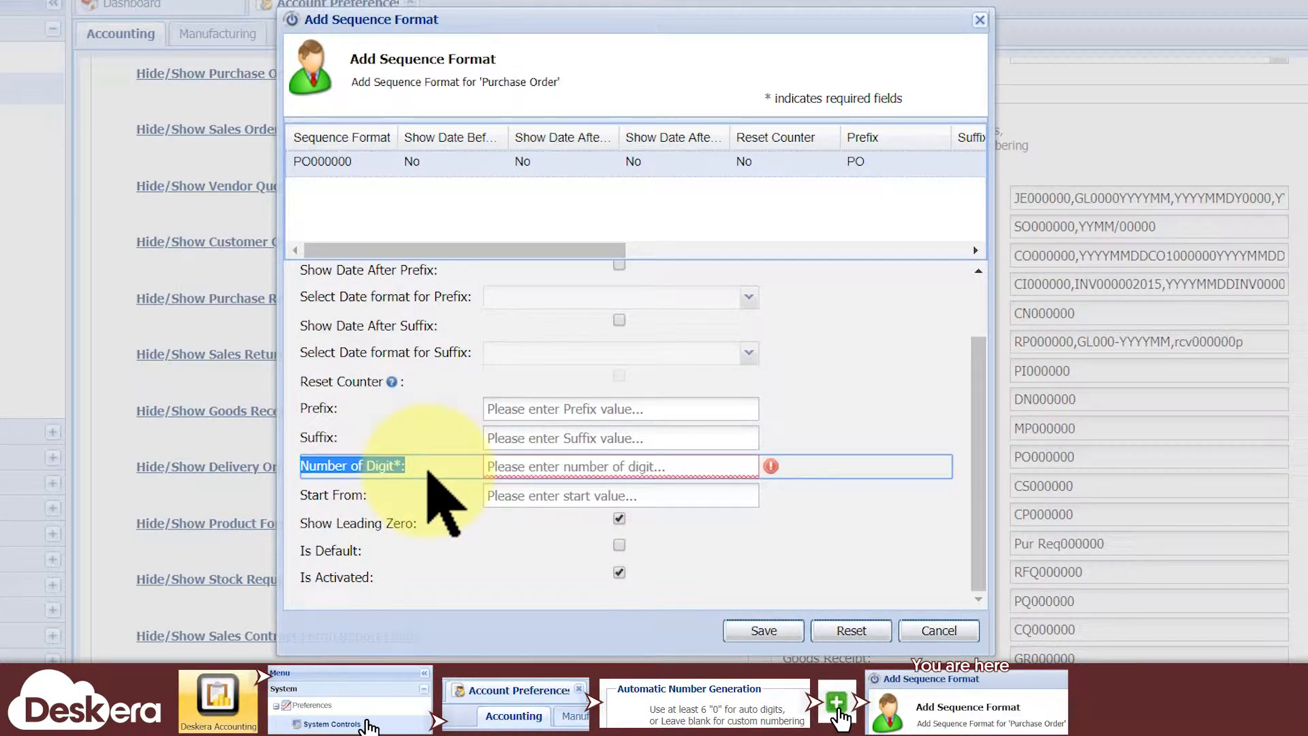
# Step: Set the new format's Number of Digit to 6 and Start From to 1, and turn off Show Leading Zero
pyautogui.click(539, 465)
pyautogui.write('6')
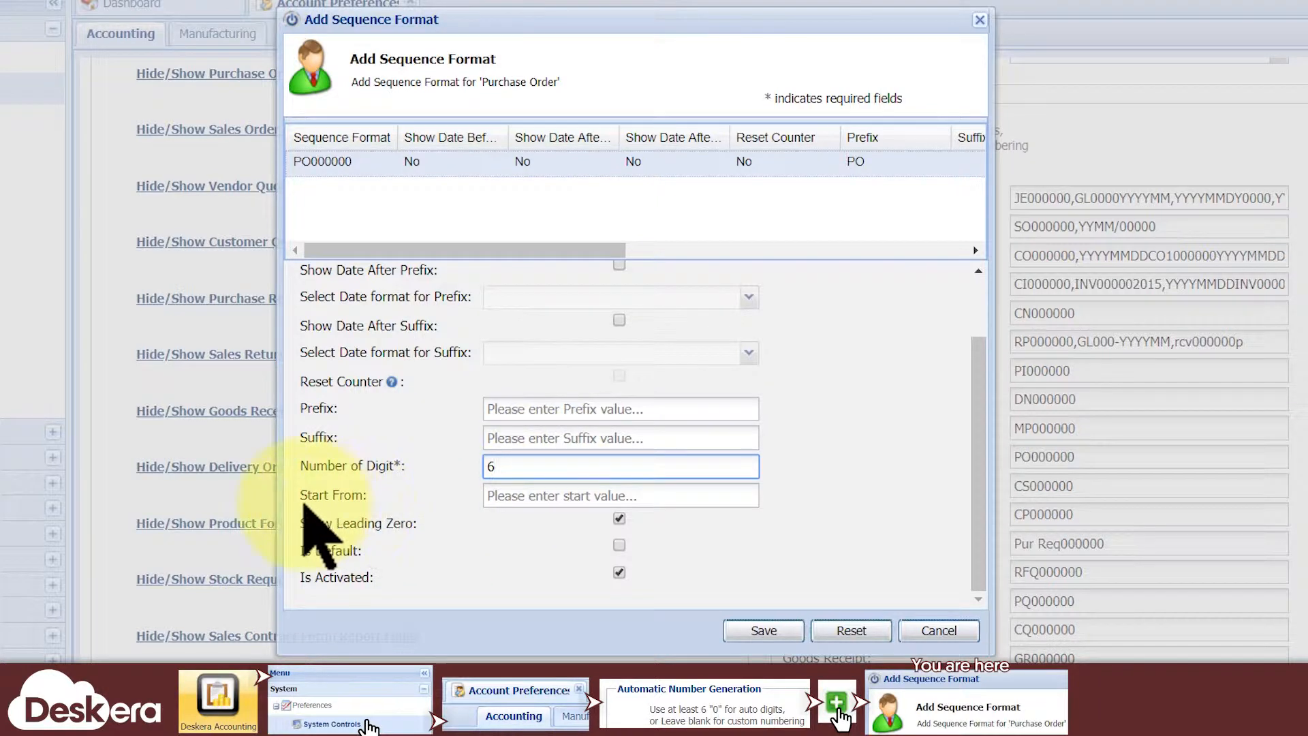
pyautogui.moveTo(302, 497); pyautogui.dragTo(355, 501)
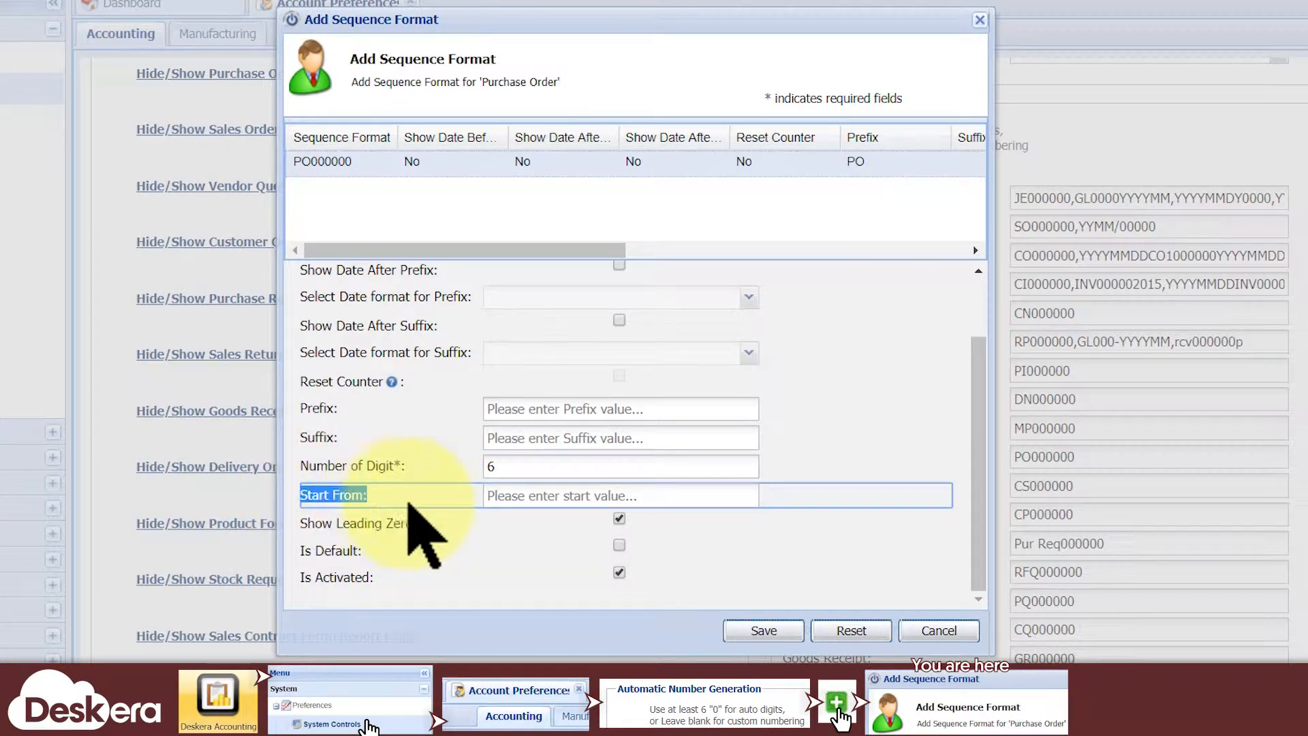
pyautogui.click(523, 497)
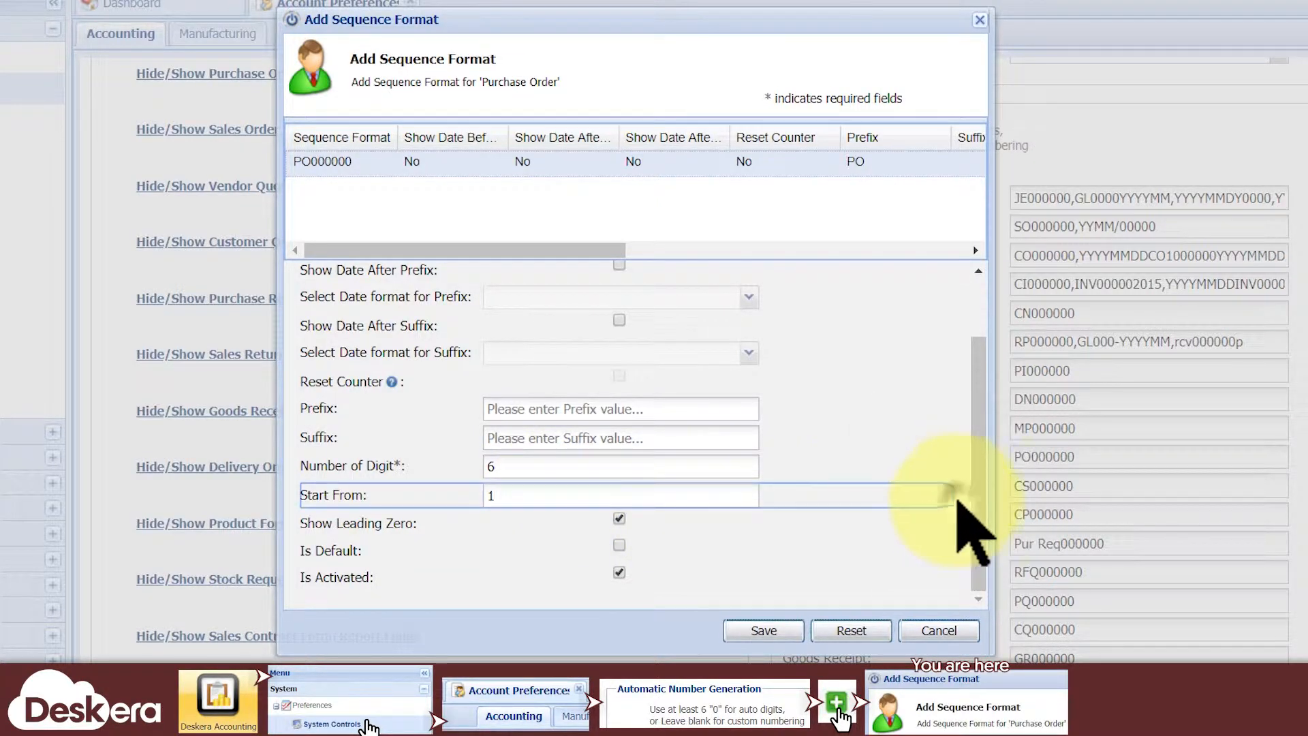
pyautogui.click(958, 504)
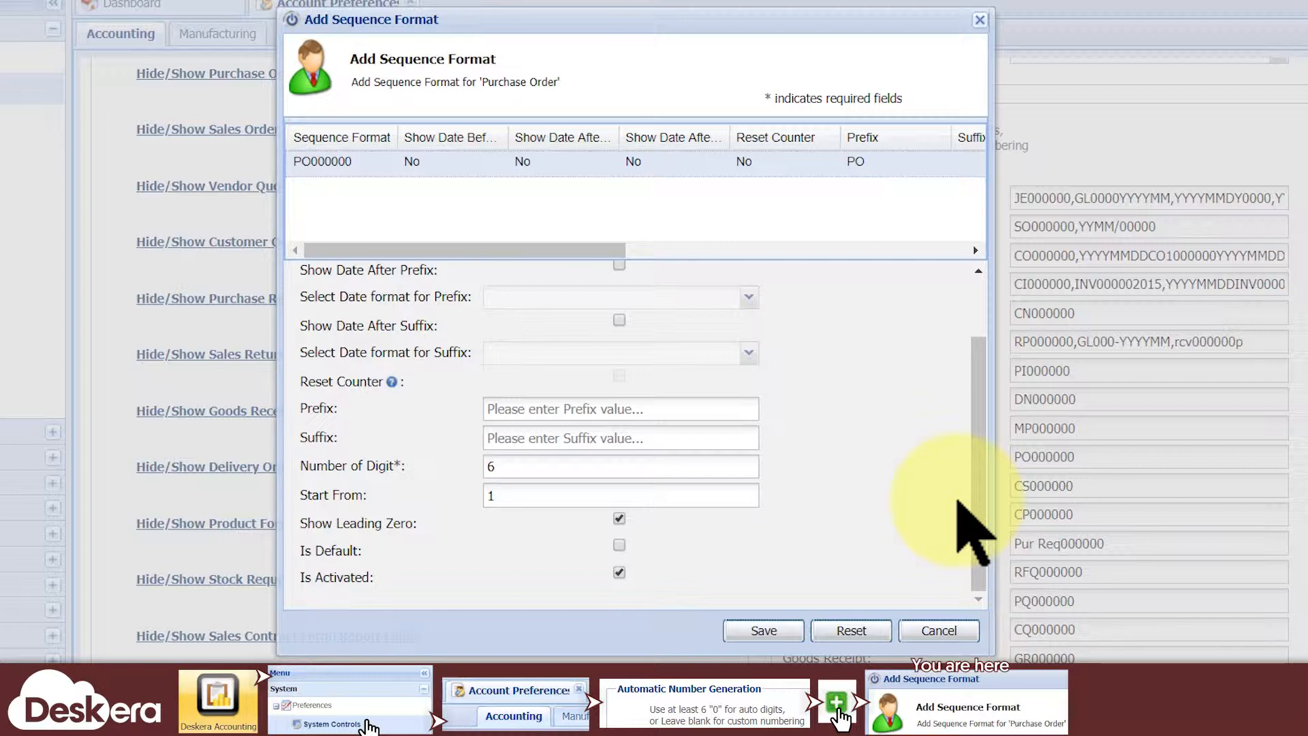
pyautogui.tripleClick(302, 528)
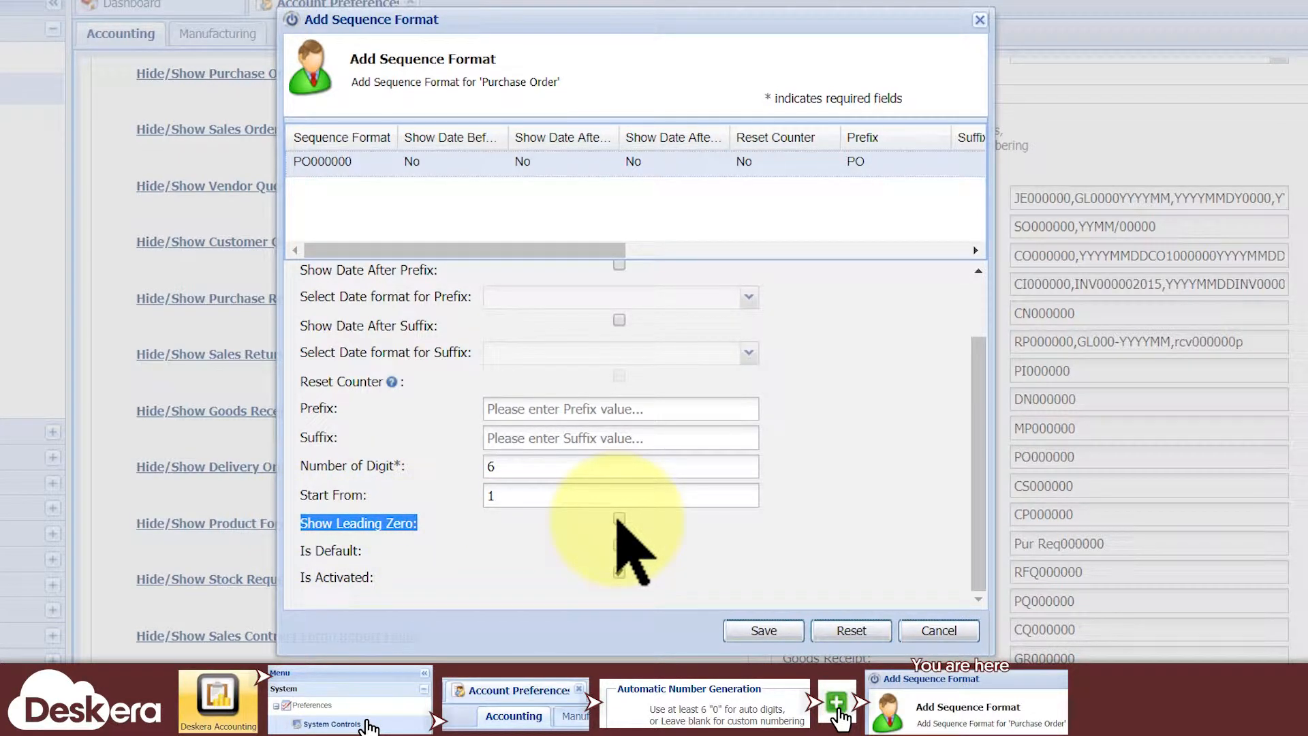
pyautogui.click(964, 556)
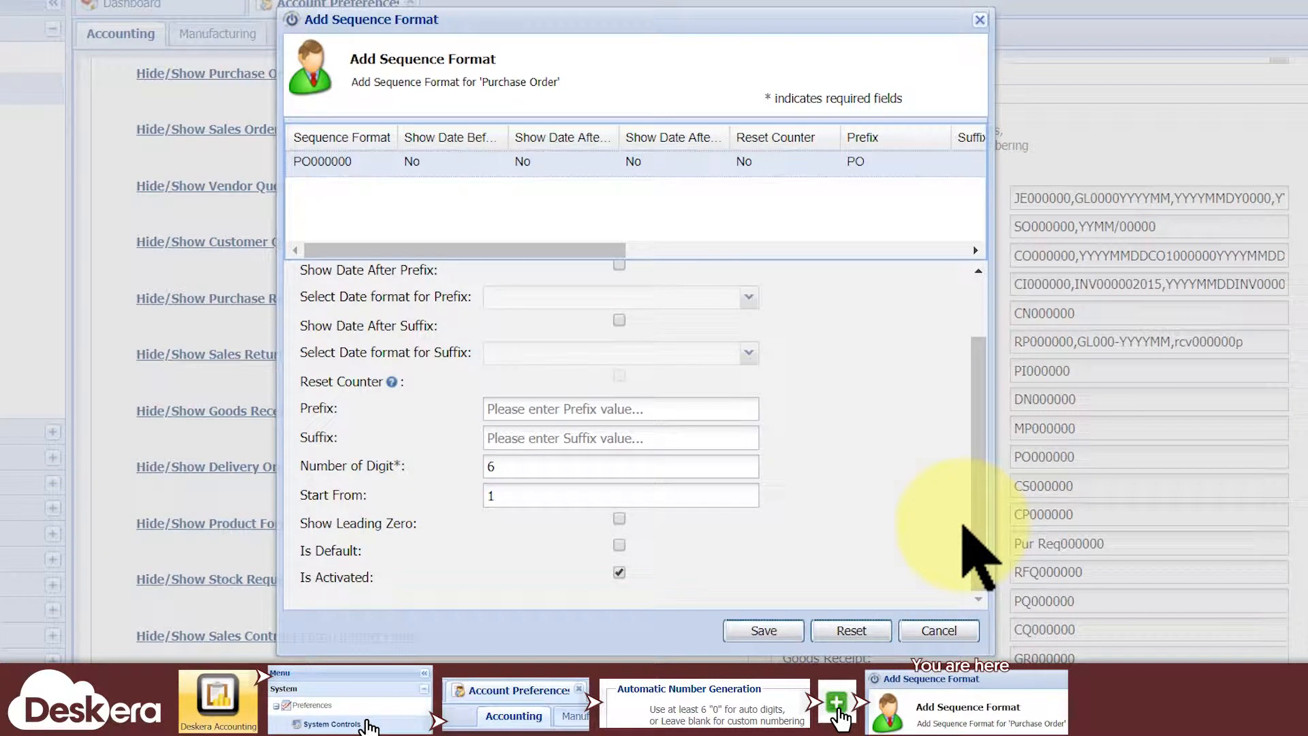
# Step: Try special characters in the affixes by entering abc123!@#$% as the prefix and {};'\<>? as the suffix
pyautogui.tripleClick(317, 406)
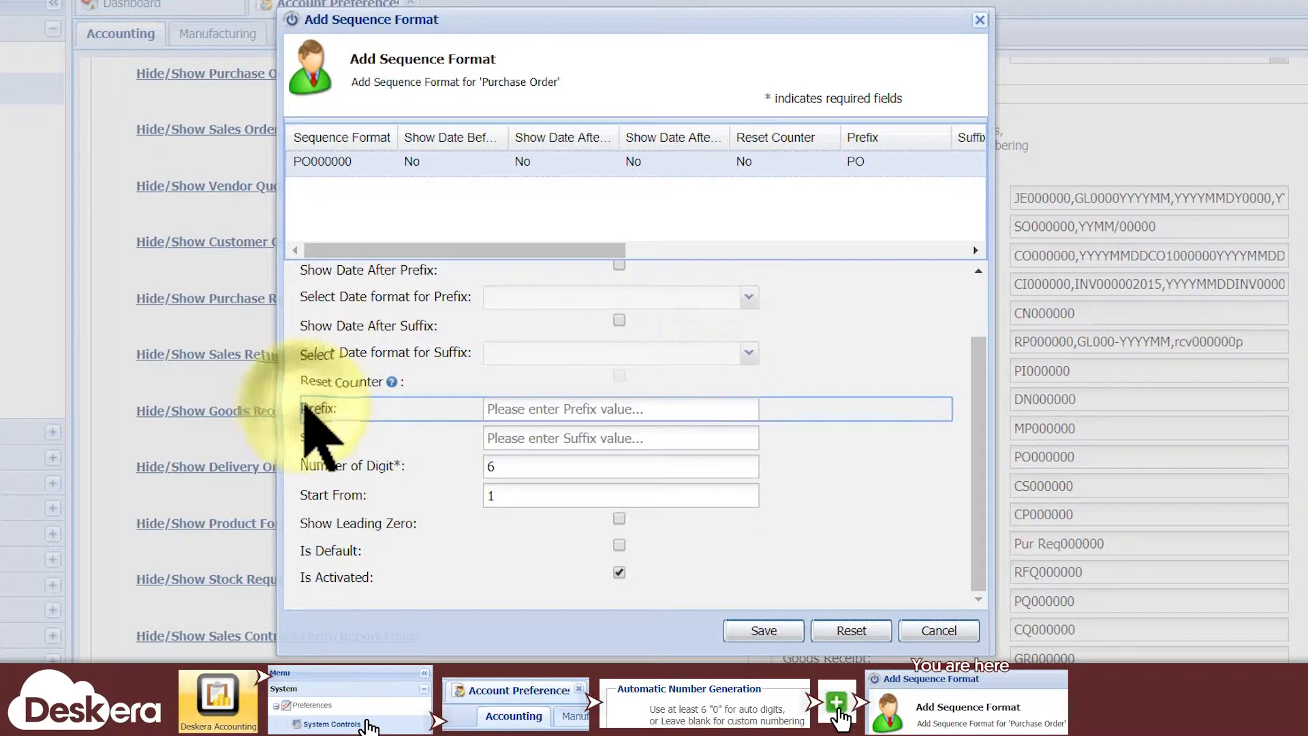
pyautogui.tripleClick(352, 439)
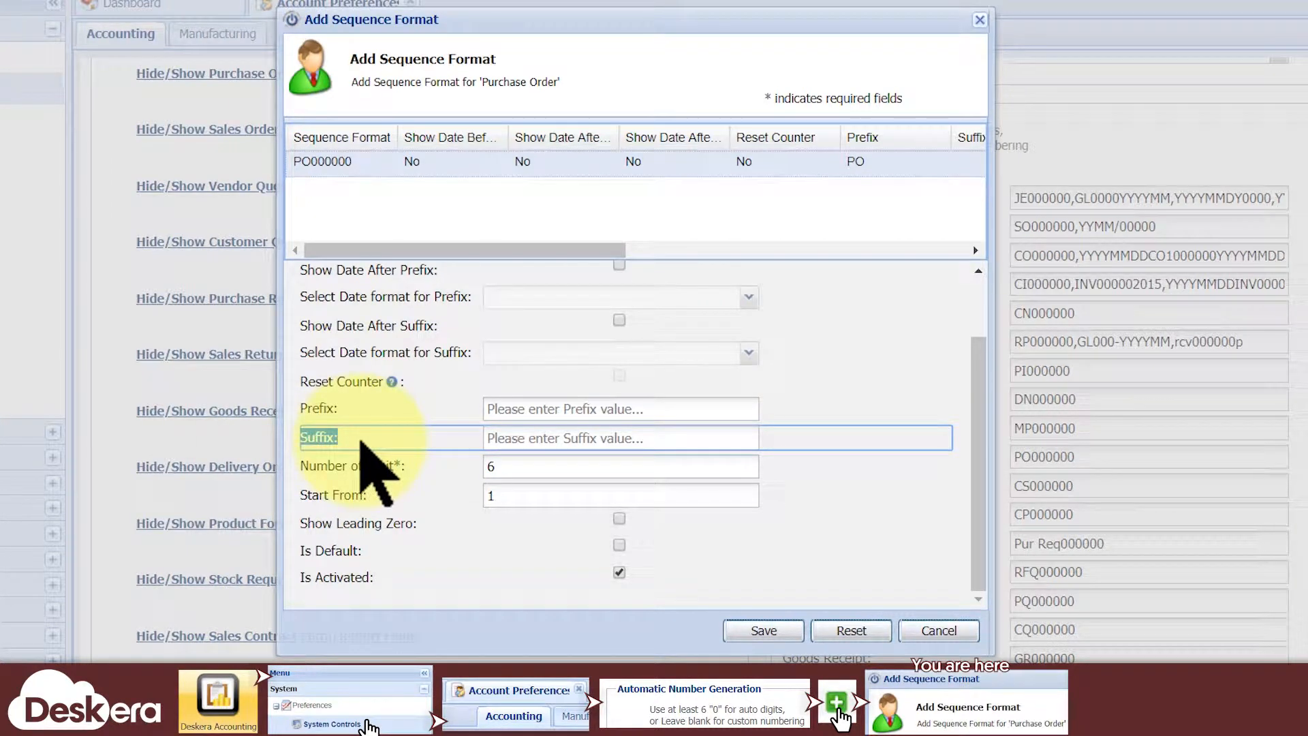
pyautogui.click(499, 410)
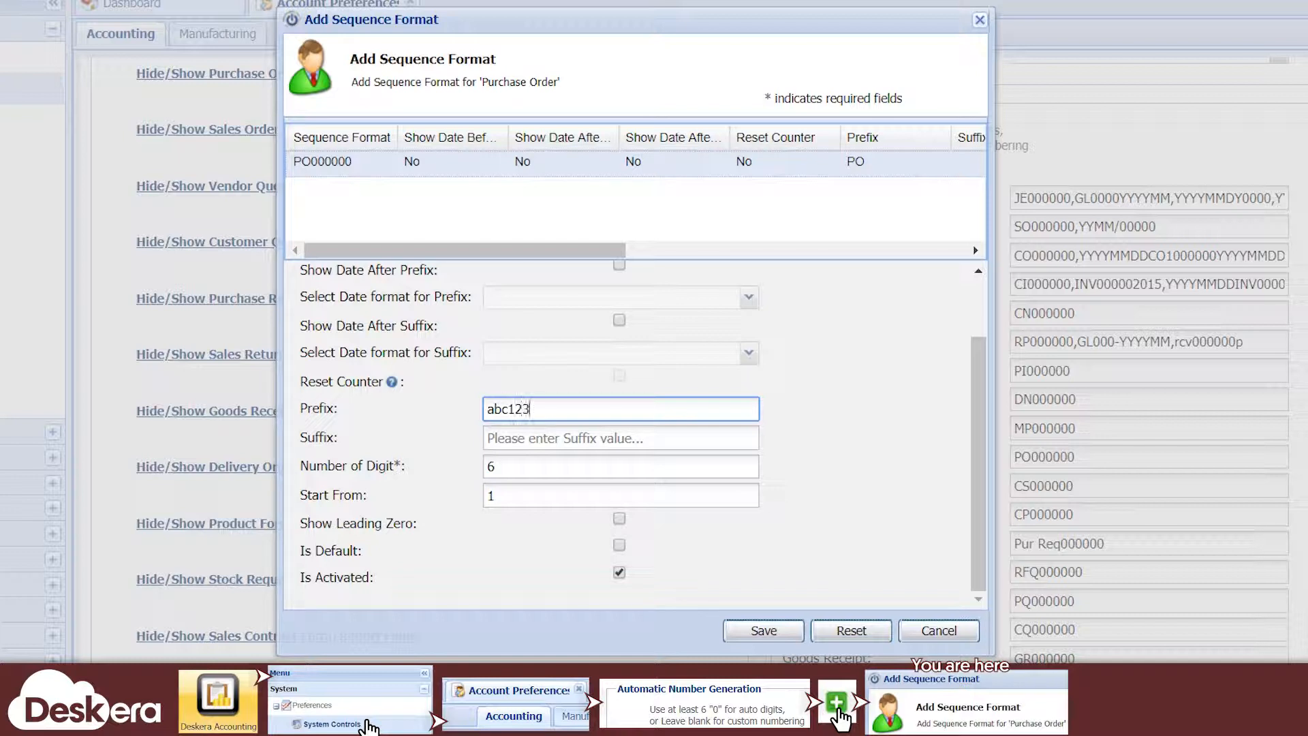
pyautogui.write('abc123!@#$%')
pyautogui.click(501, 439)
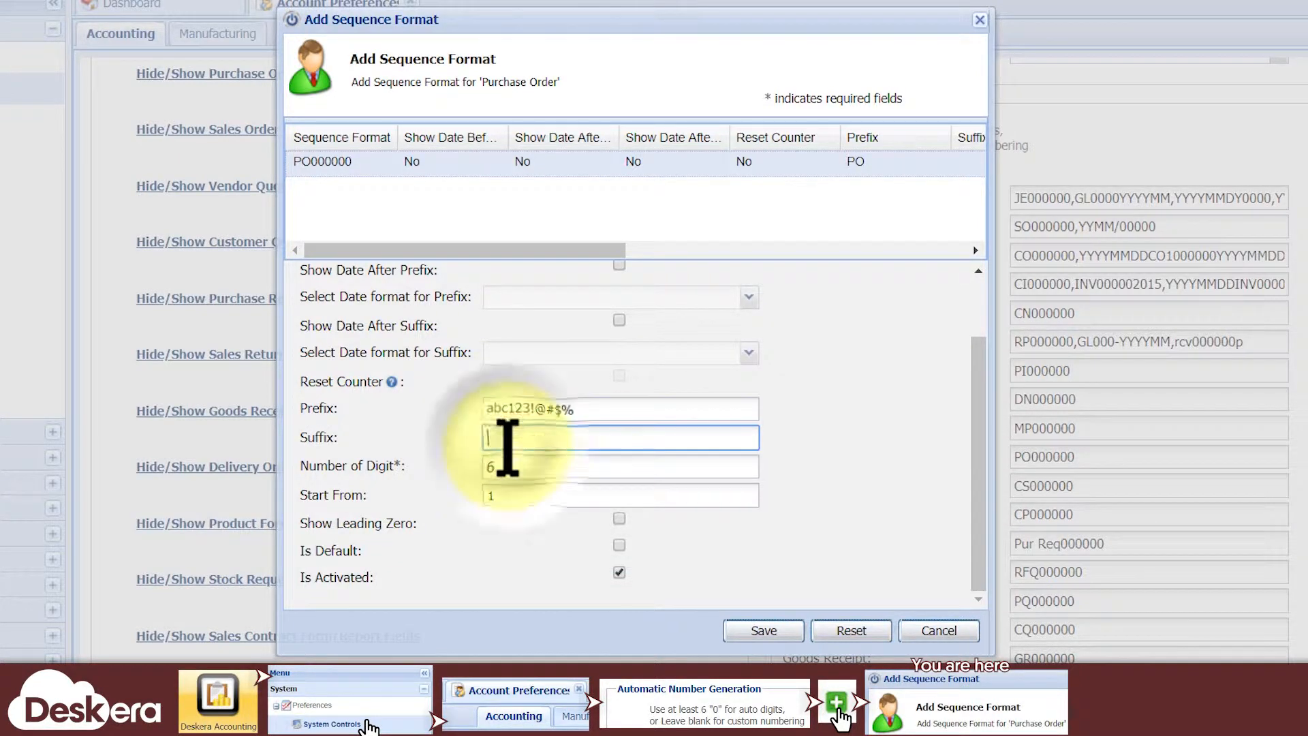
pyautogui.write("{};'\\<>?")
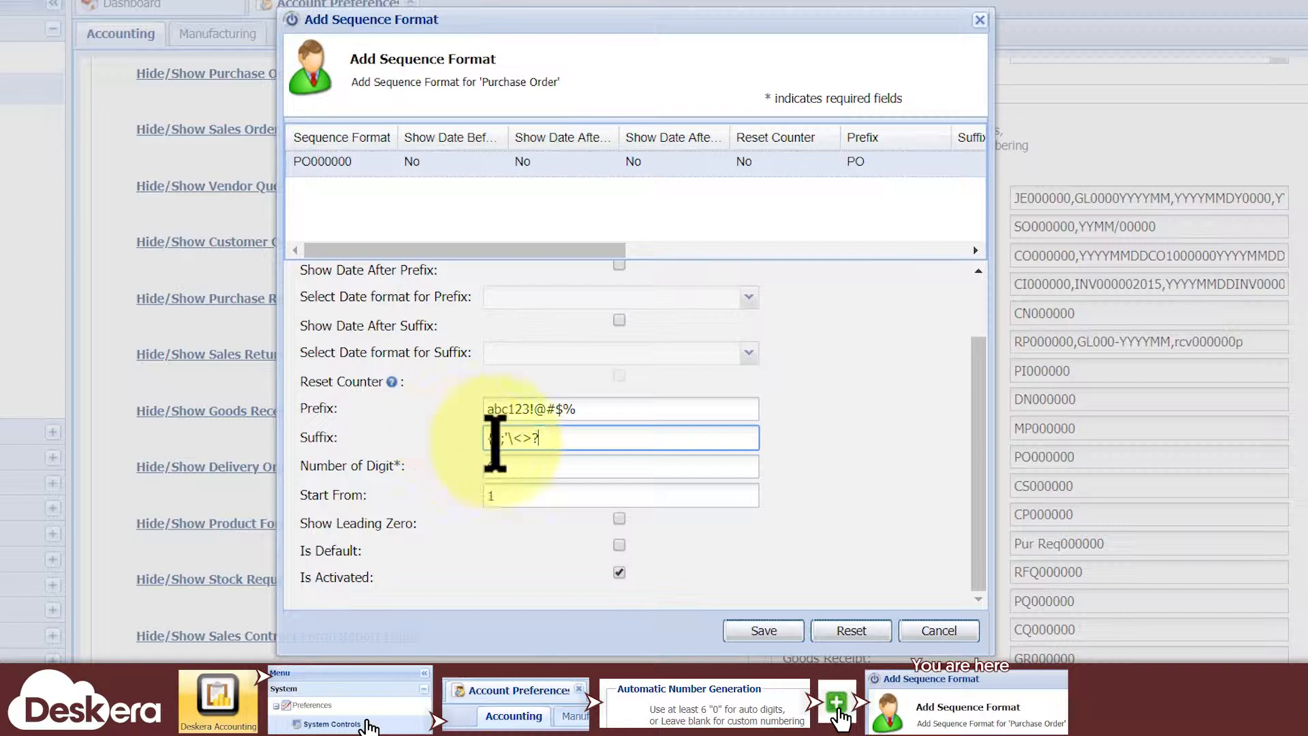
# Step: Replace the trial entries with PO as the prefix and RM as the suffix
pyautogui.click(605, 409)
pyautogui.moveTo(606, 409); pyautogui.dragTo(472, 407)
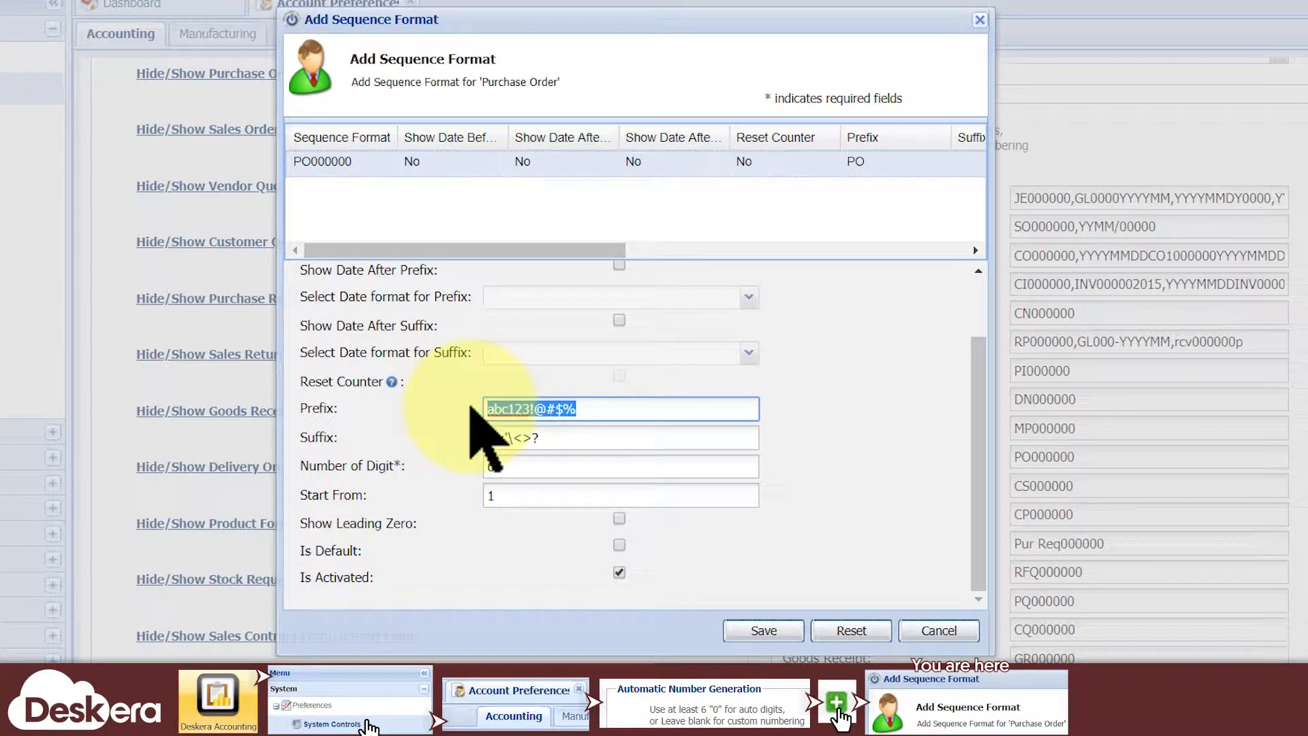
pyautogui.write('PO')
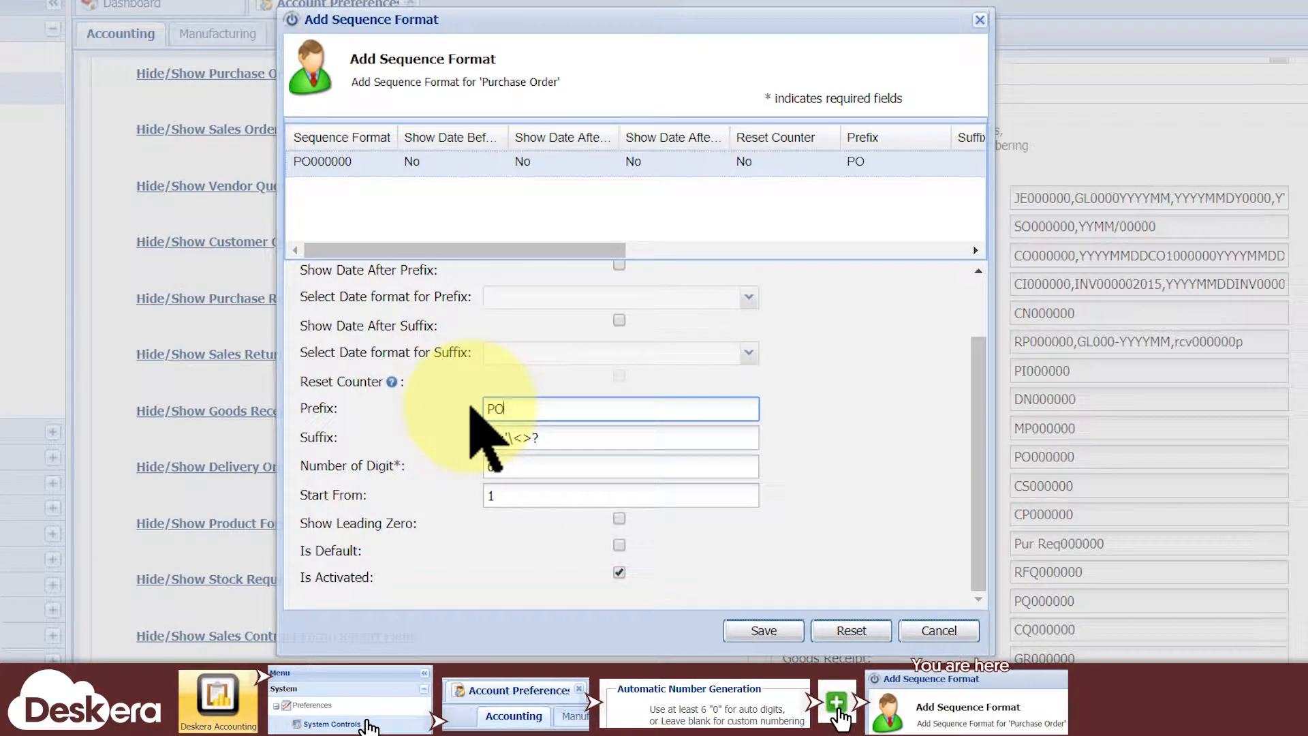
pyautogui.moveTo(554, 439); pyautogui.dragTo(476, 388)
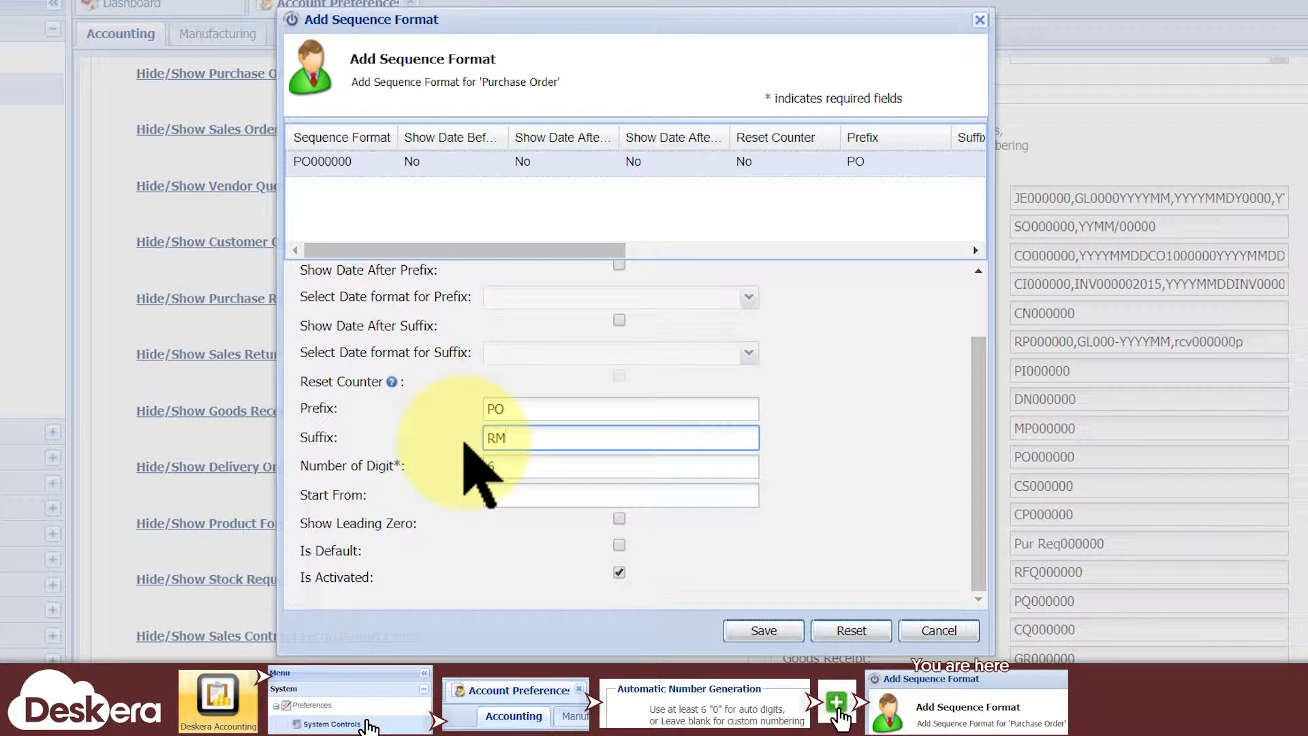
# Step: Enable showing the date before the prefix, after the prefix and after the suffix
pyautogui.scroll(2, 464, 444)
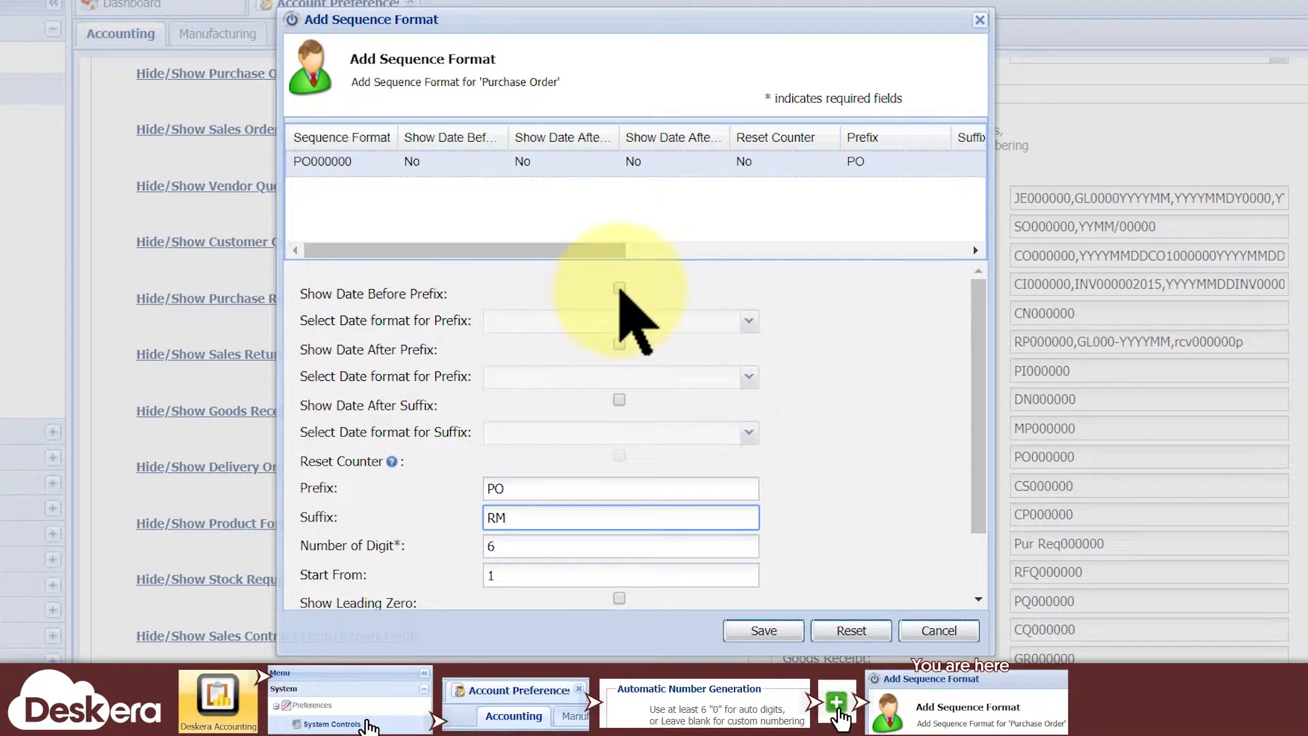
pyautogui.click(619, 288)
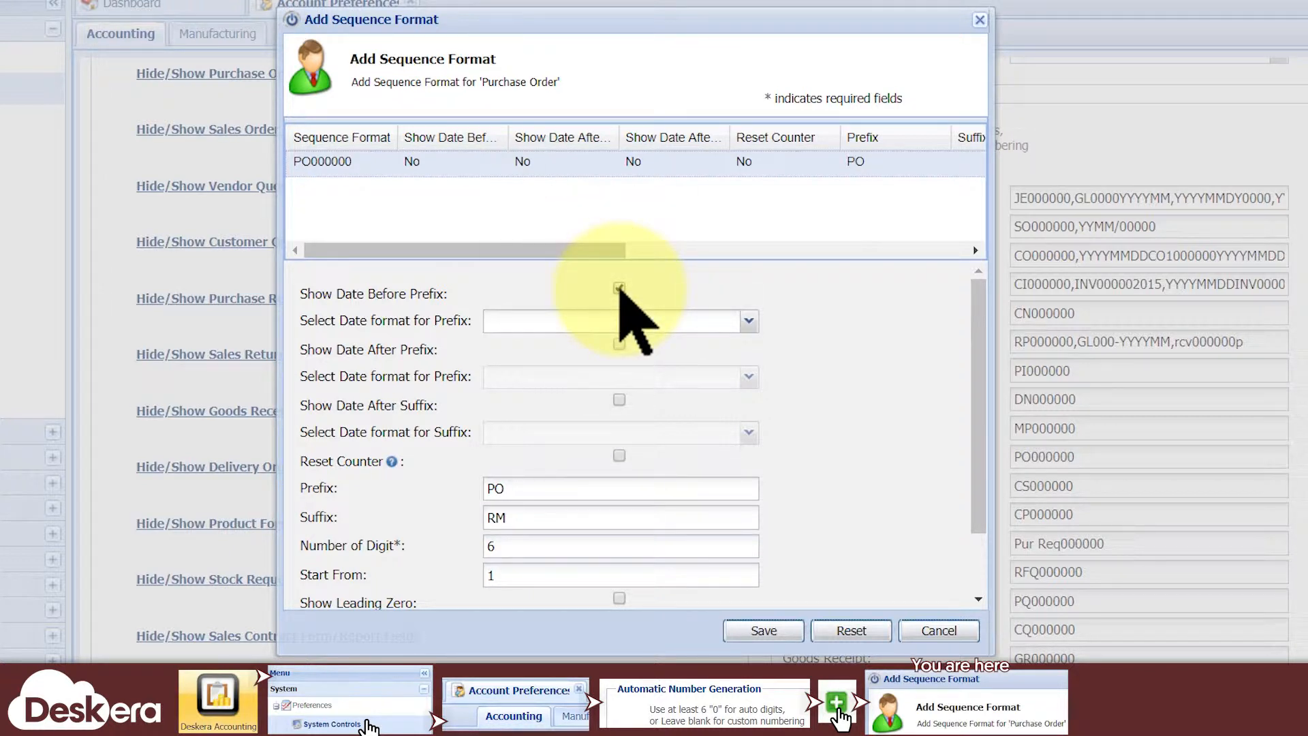
pyautogui.click(619, 344)
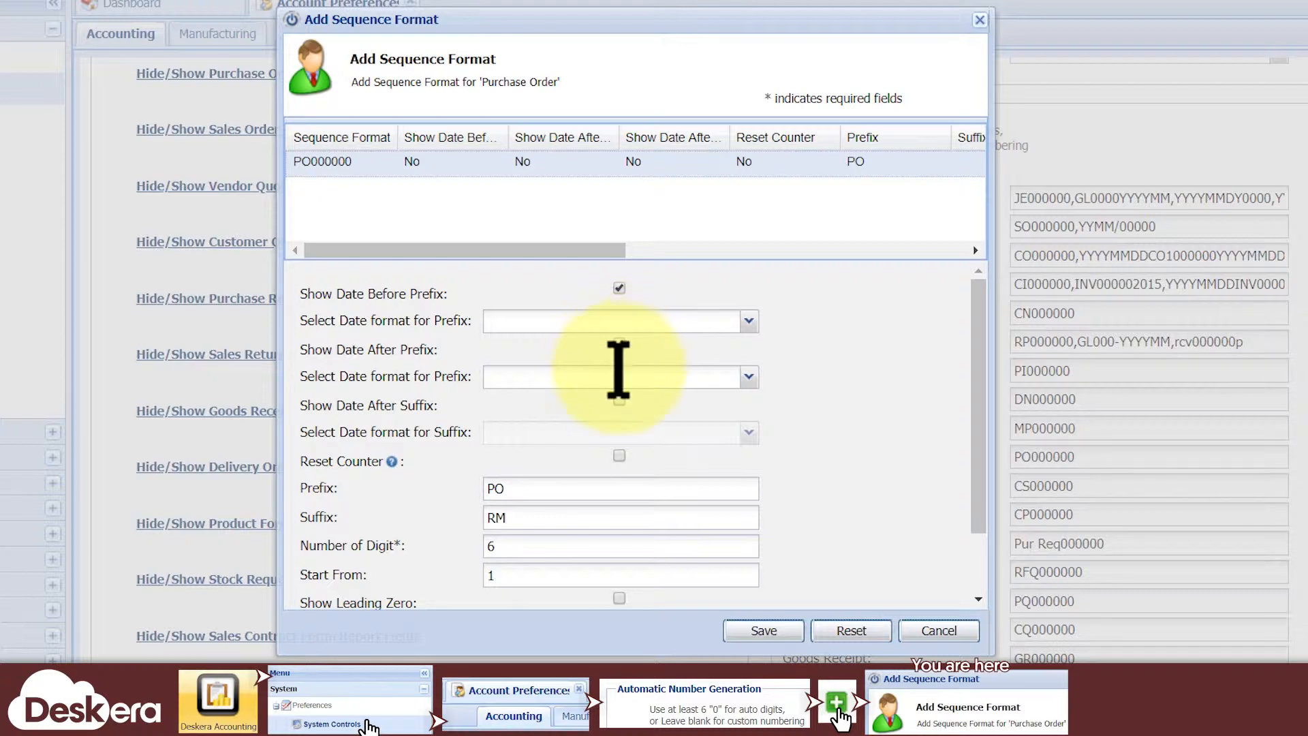
pyautogui.click(619, 400)
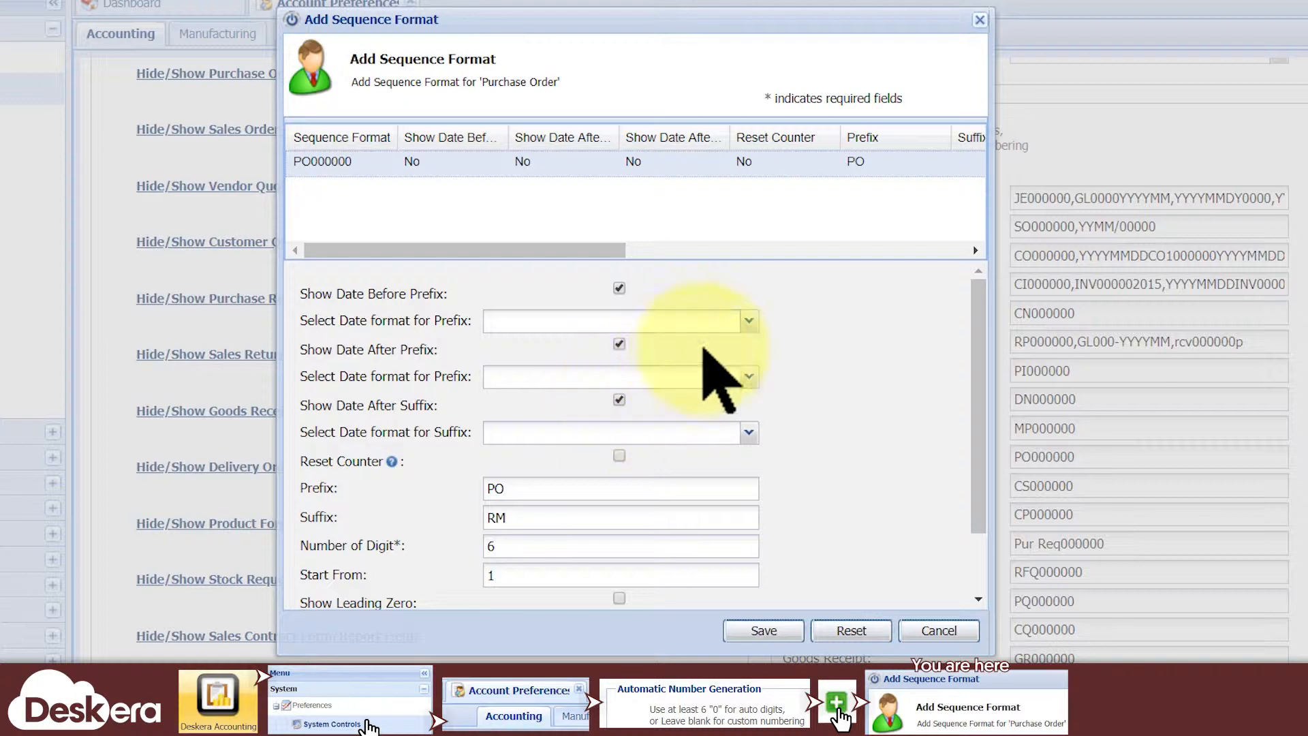
# Step: Set the date formats to YYYYMMDD- before the prefix, YYYYMM after the prefix and YY after the suffix
pyautogui.click(748, 321)
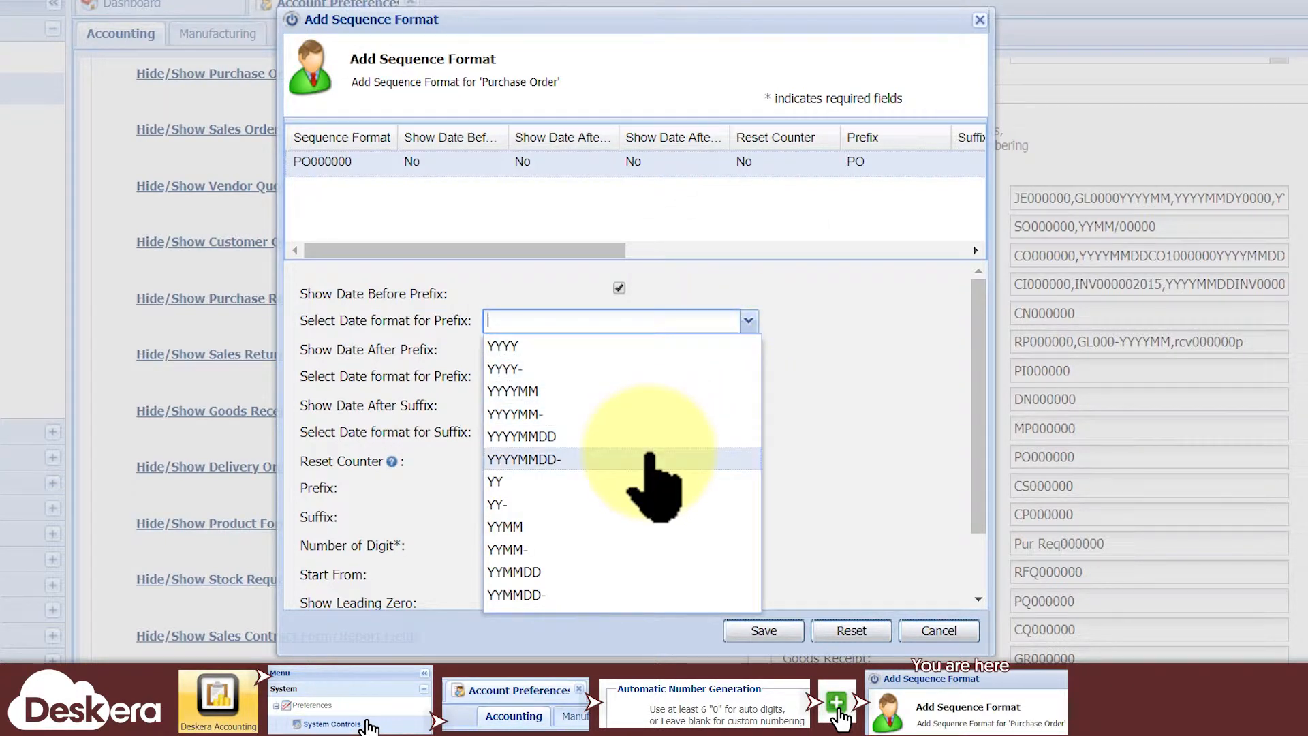
pyautogui.click(649, 458)
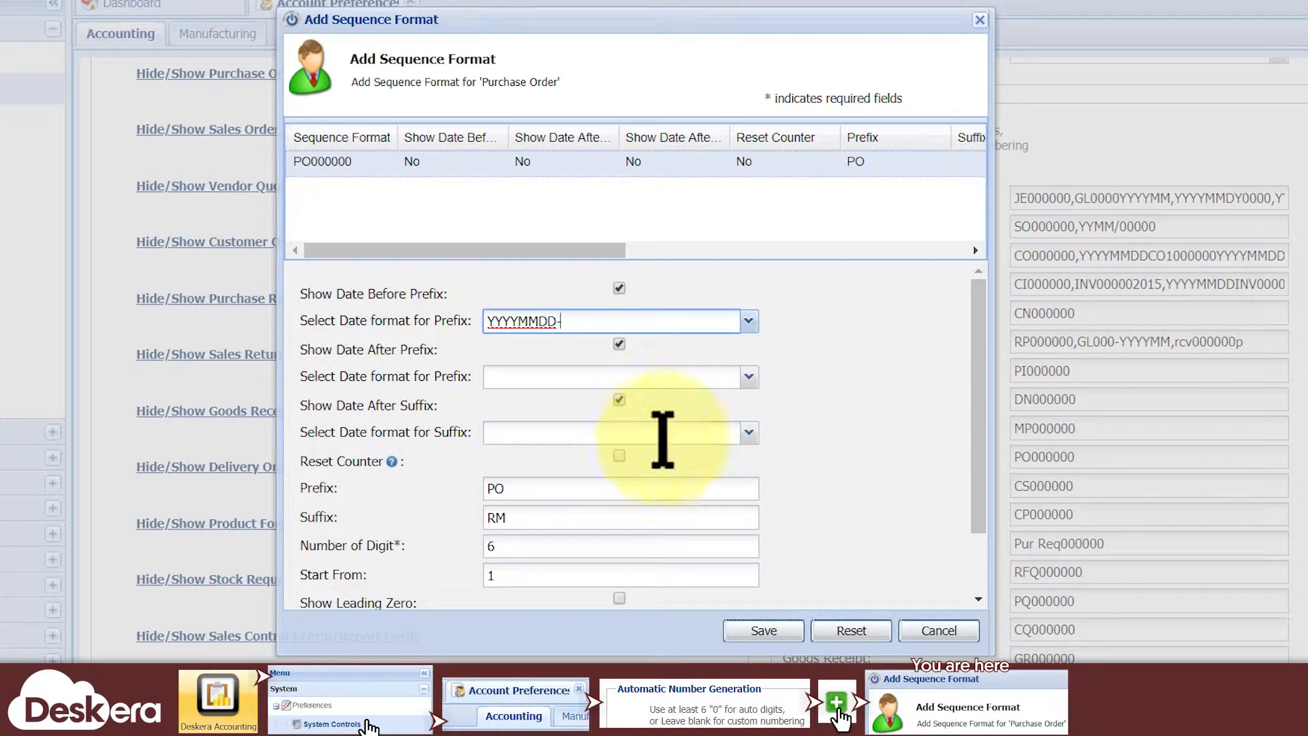
pyautogui.click(749, 377)
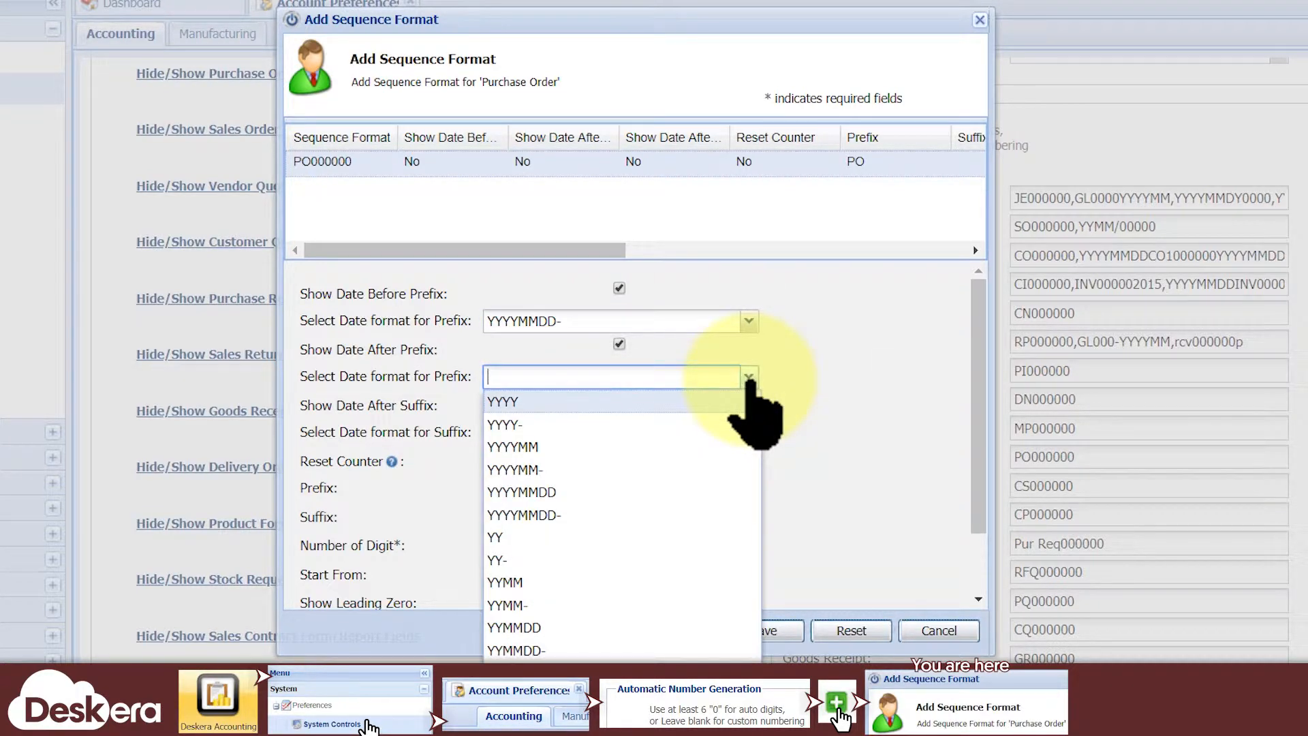
pyautogui.click(688, 447)
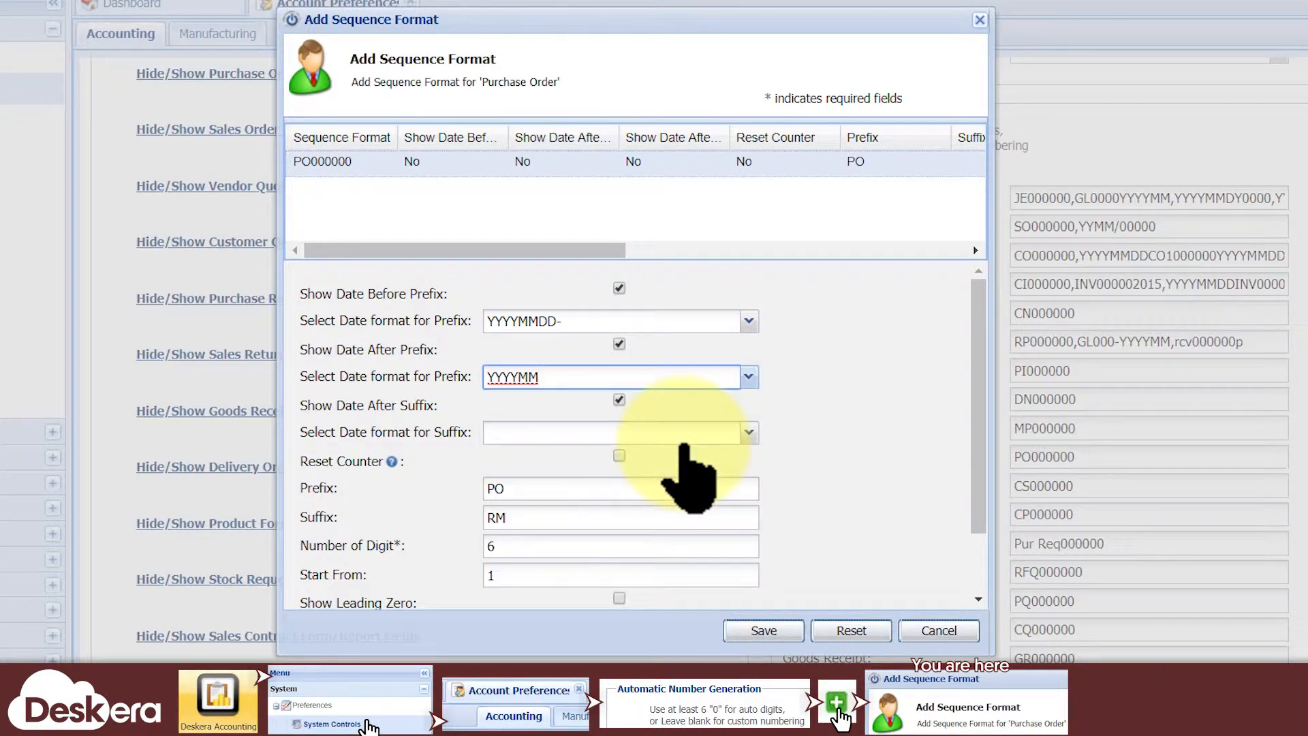
pyautogui.click(749, 433)
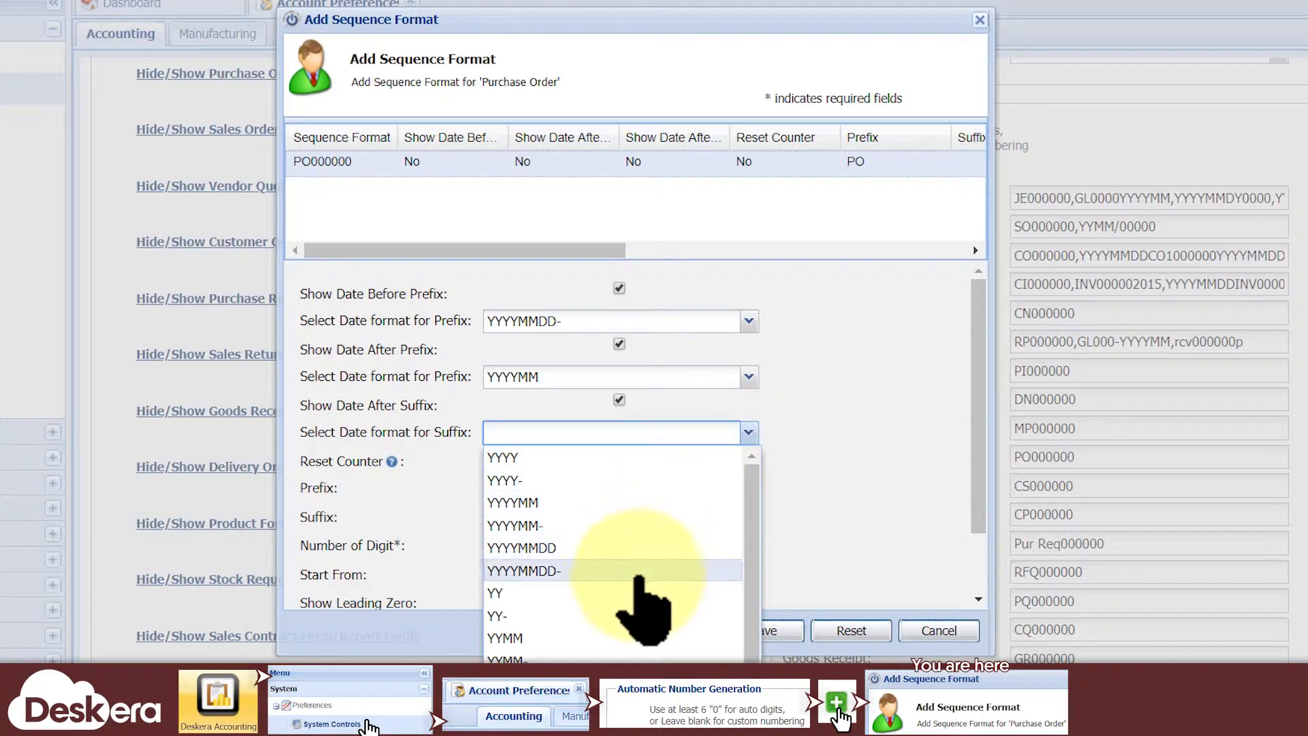
pyautogui.click(621, 595)
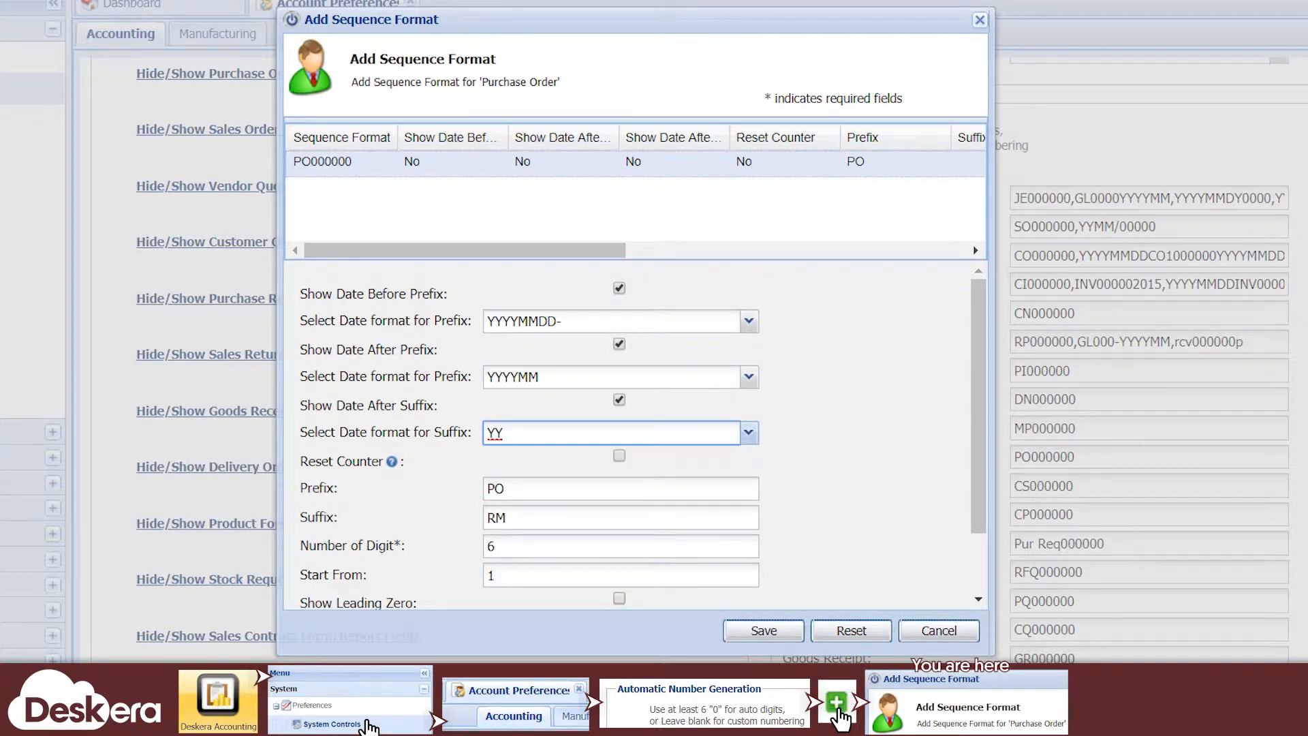
pyautogui.click(749, 433)
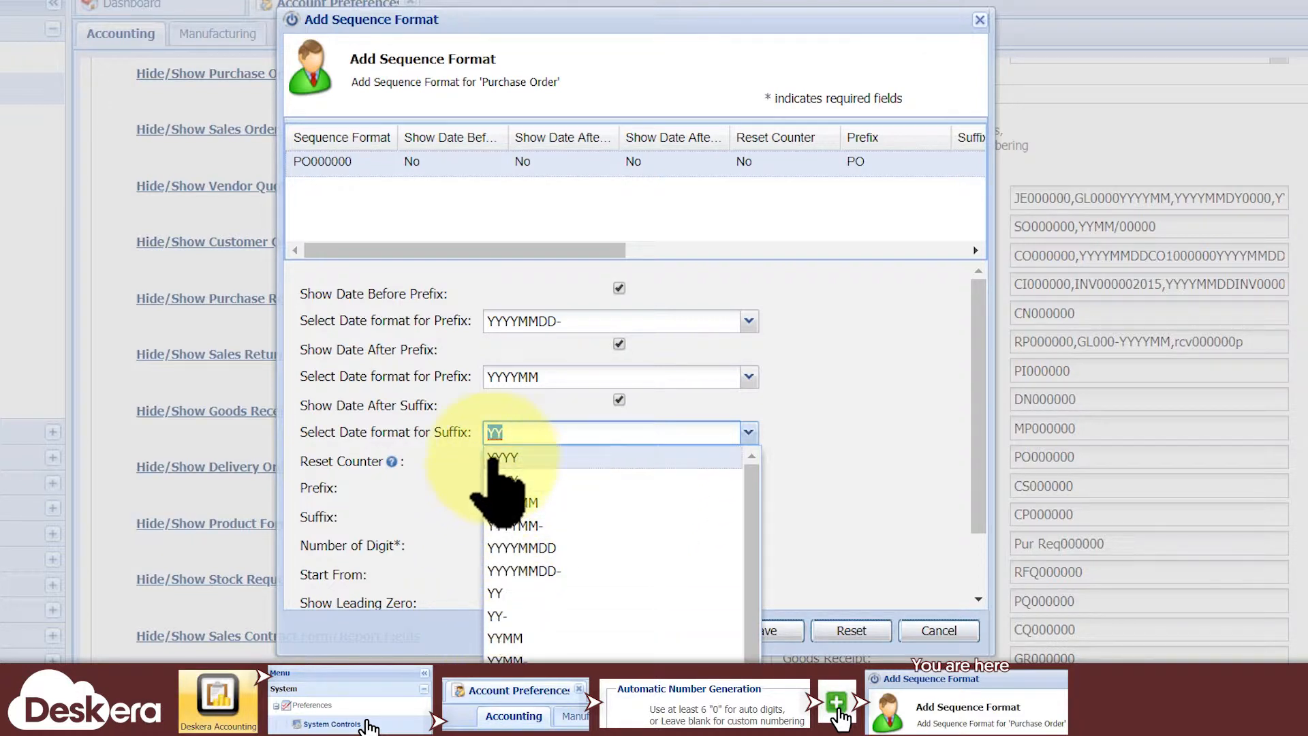
pyautogui.click(584, 593)
pyautogui.click(962, 427)
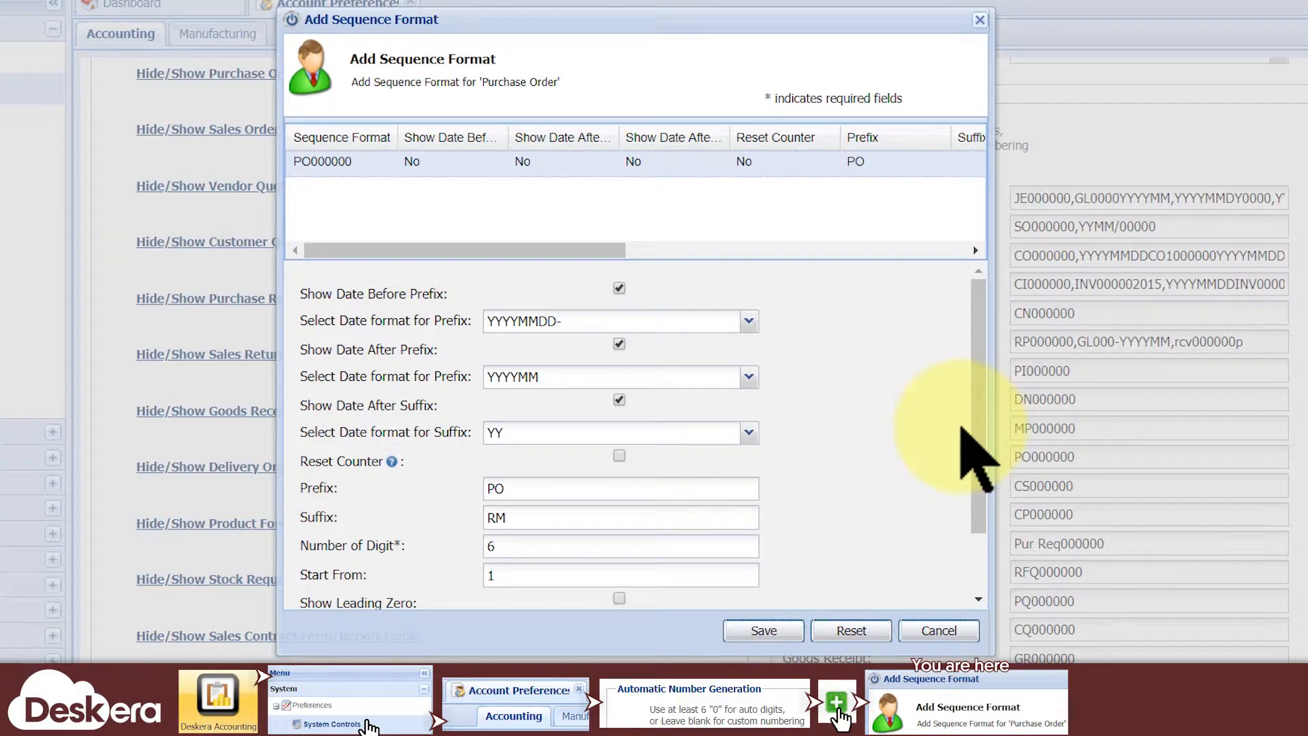
# Step: Enable Reset Counter, check its help hint, and highlight the DD part of the date format before the prefix
pyautogui.click(618, 455)
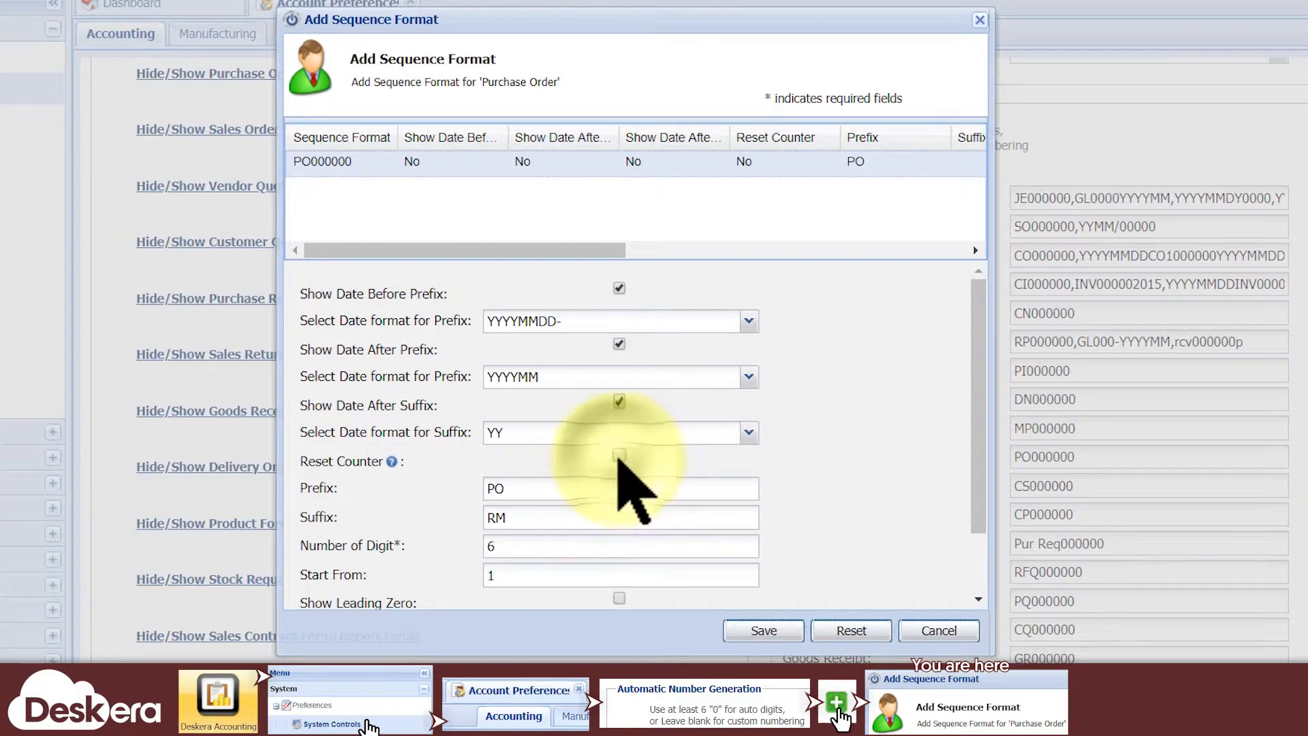
pyautogui.moveTo(304, 462); pyautogui.dragTo(382, 468)
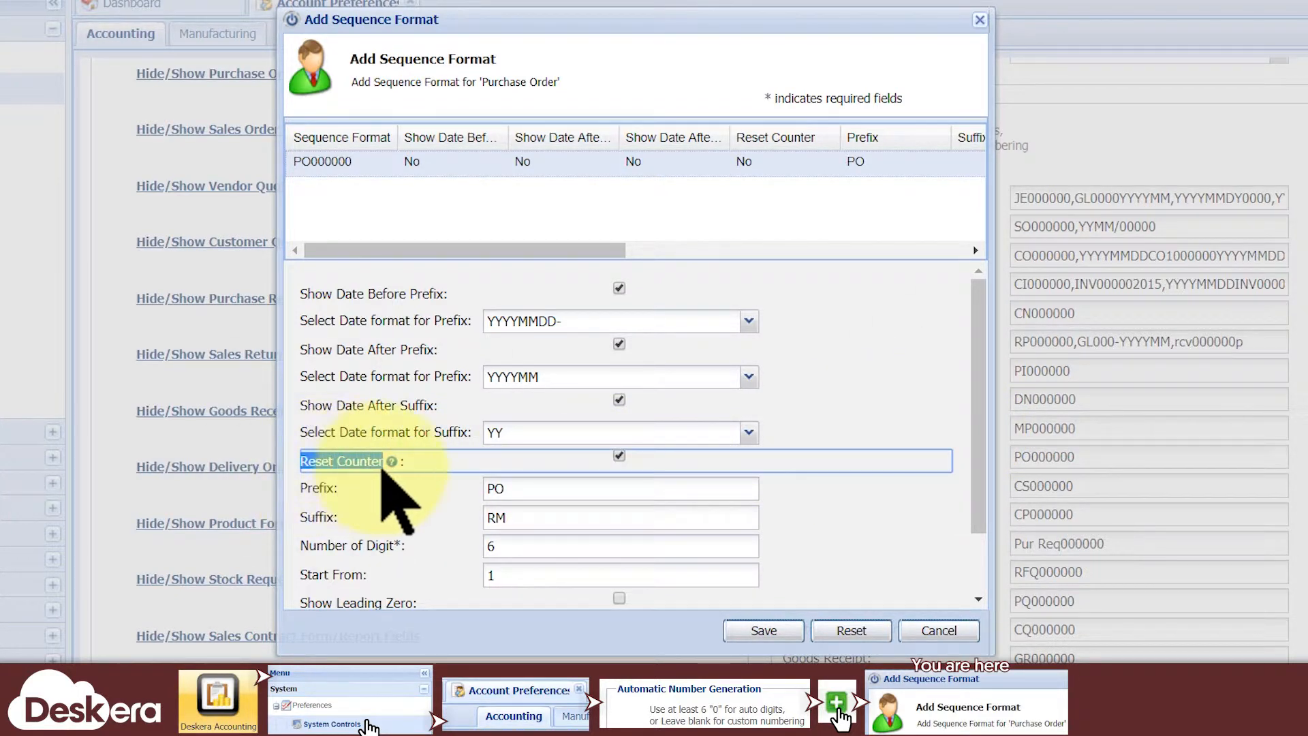
pyautogui.moveTo(392, 462)
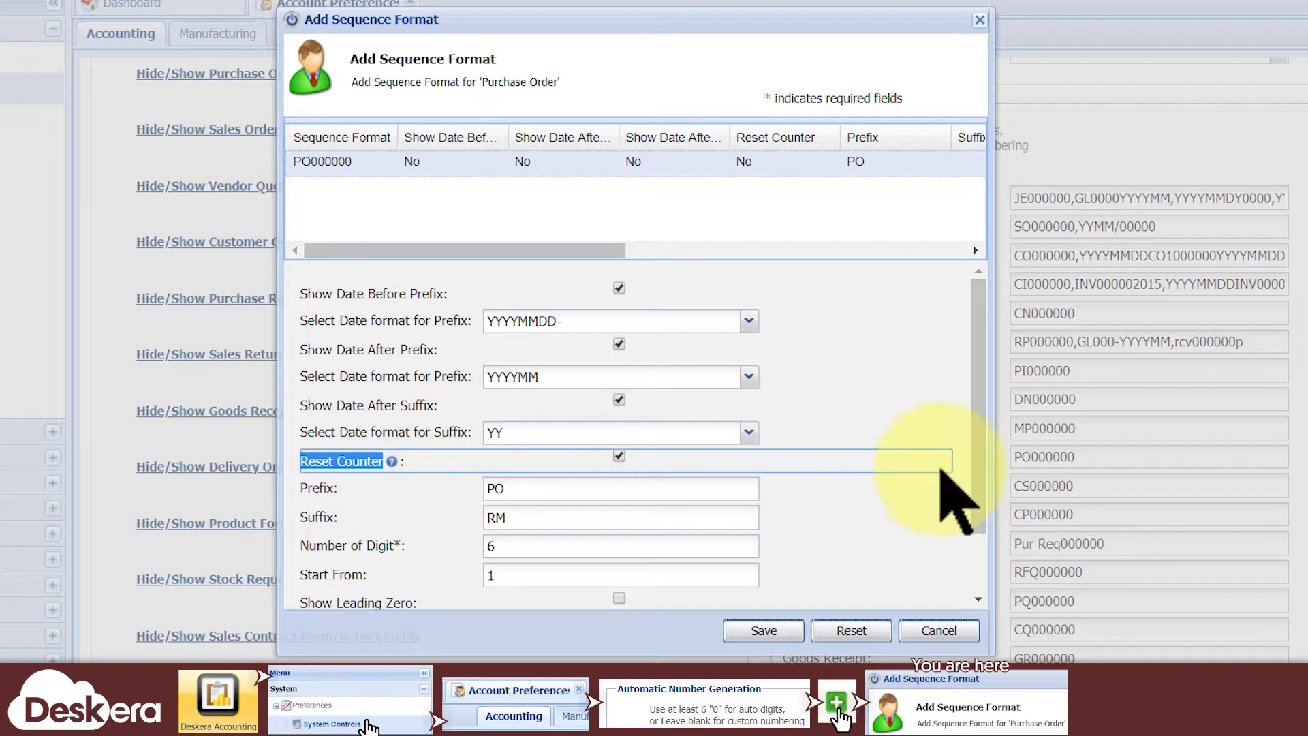
pyautogui.click(960, 464)
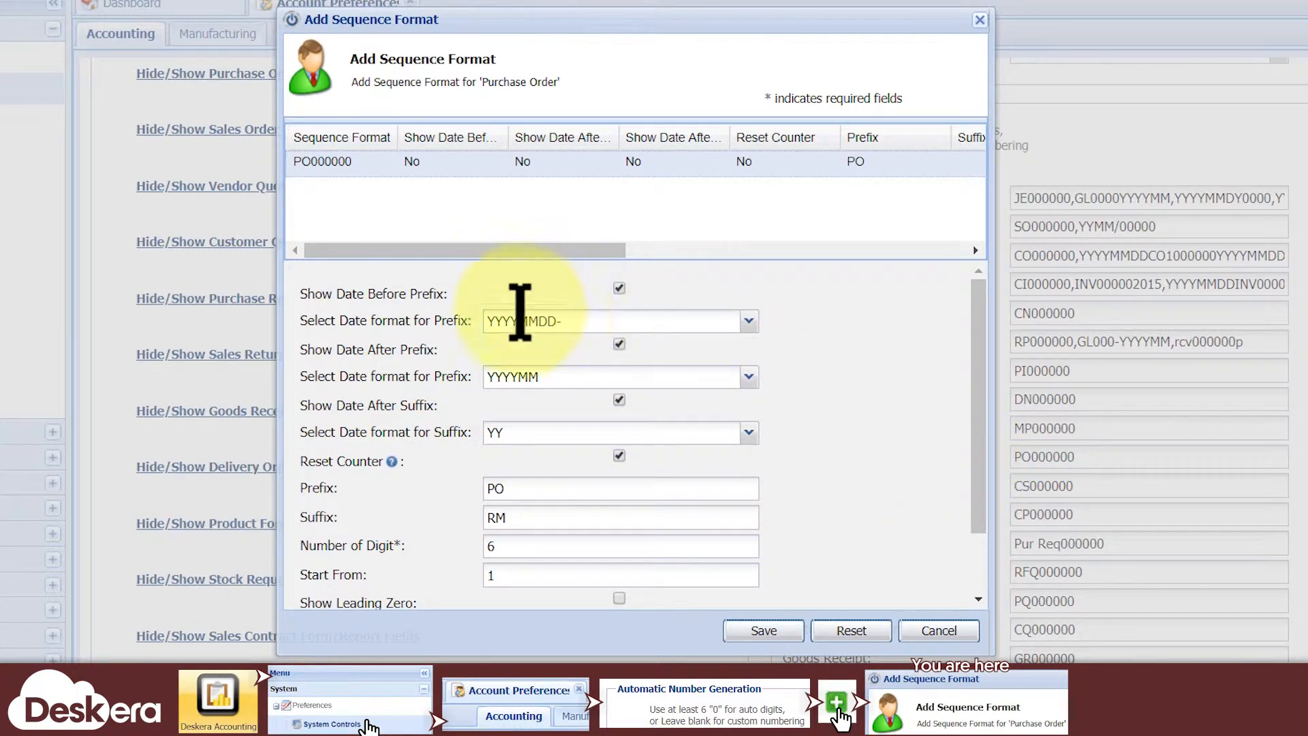
pyautogui.click(538, 321)
pyautogui.moveTo(538, 321); pyautogui.dragTo(556, 321)
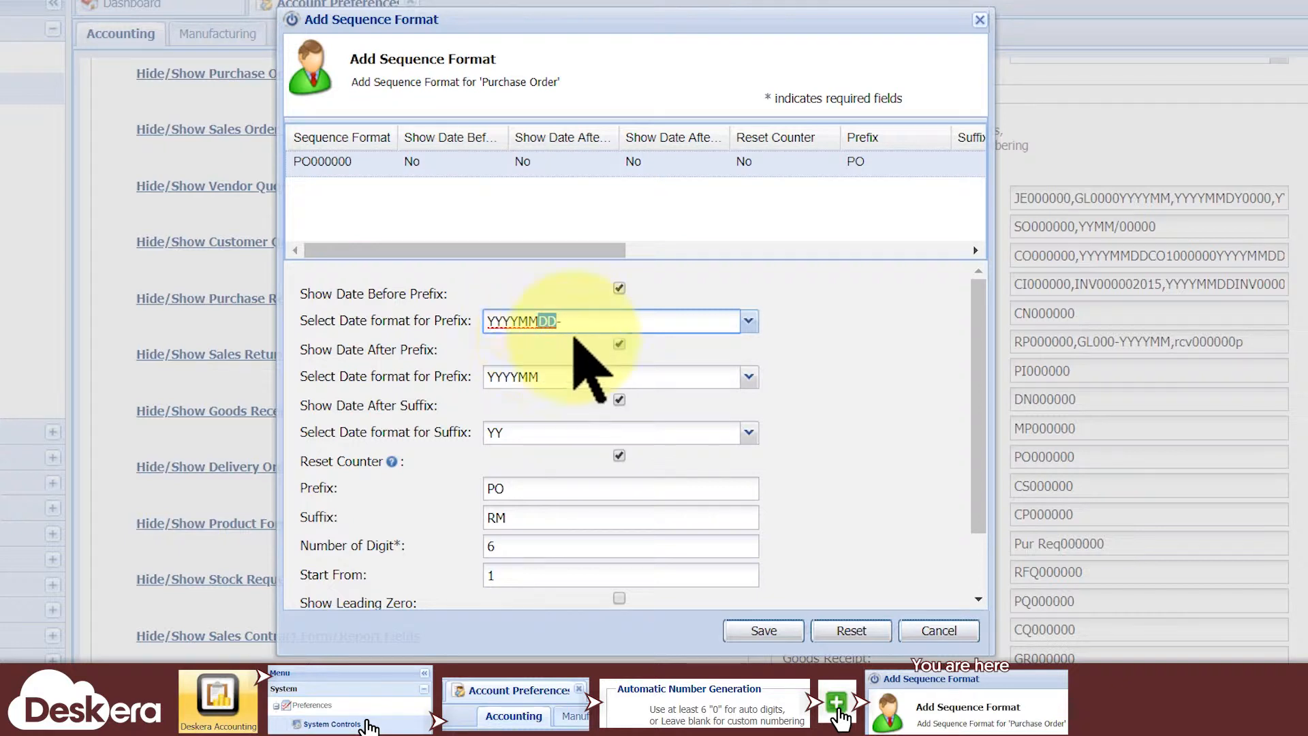
pyautogui.click(959, 369)
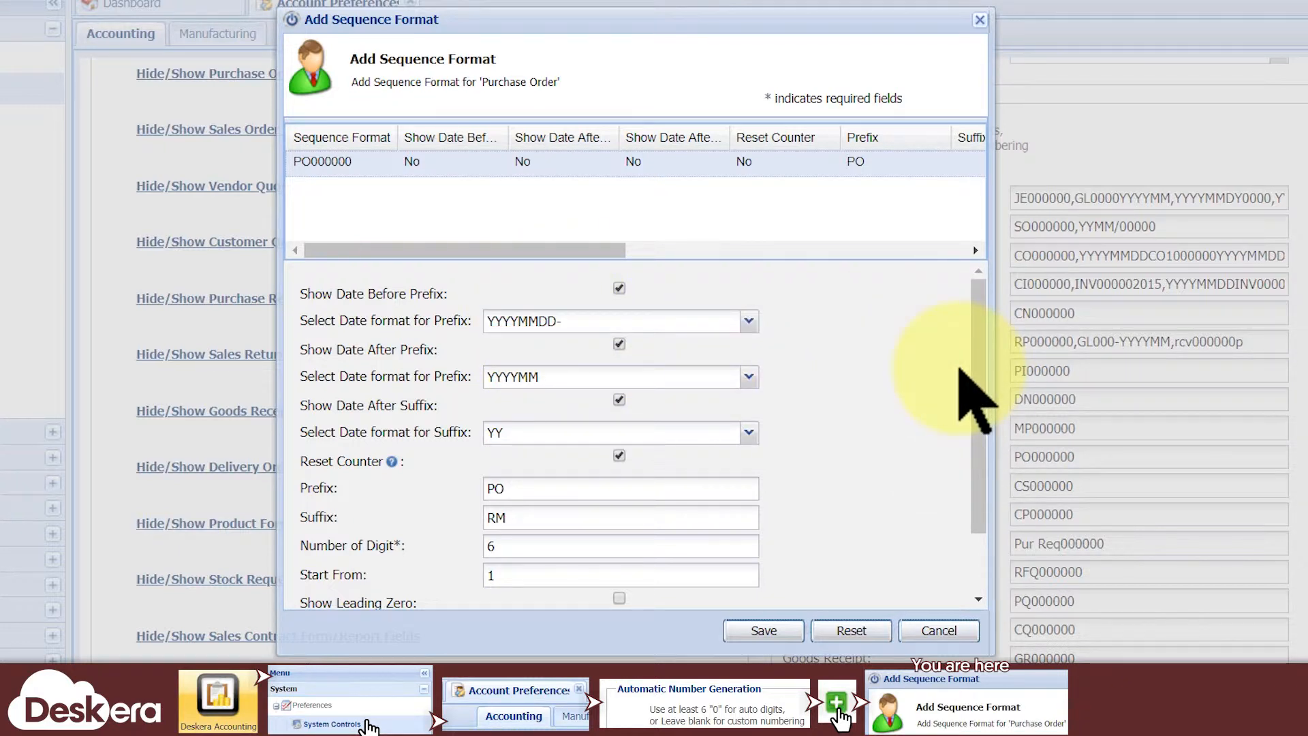
# Step: Mark the new purchase order sequence format as default and turn off Is Activated
pyautogui.scroll(-3, 959, 369)
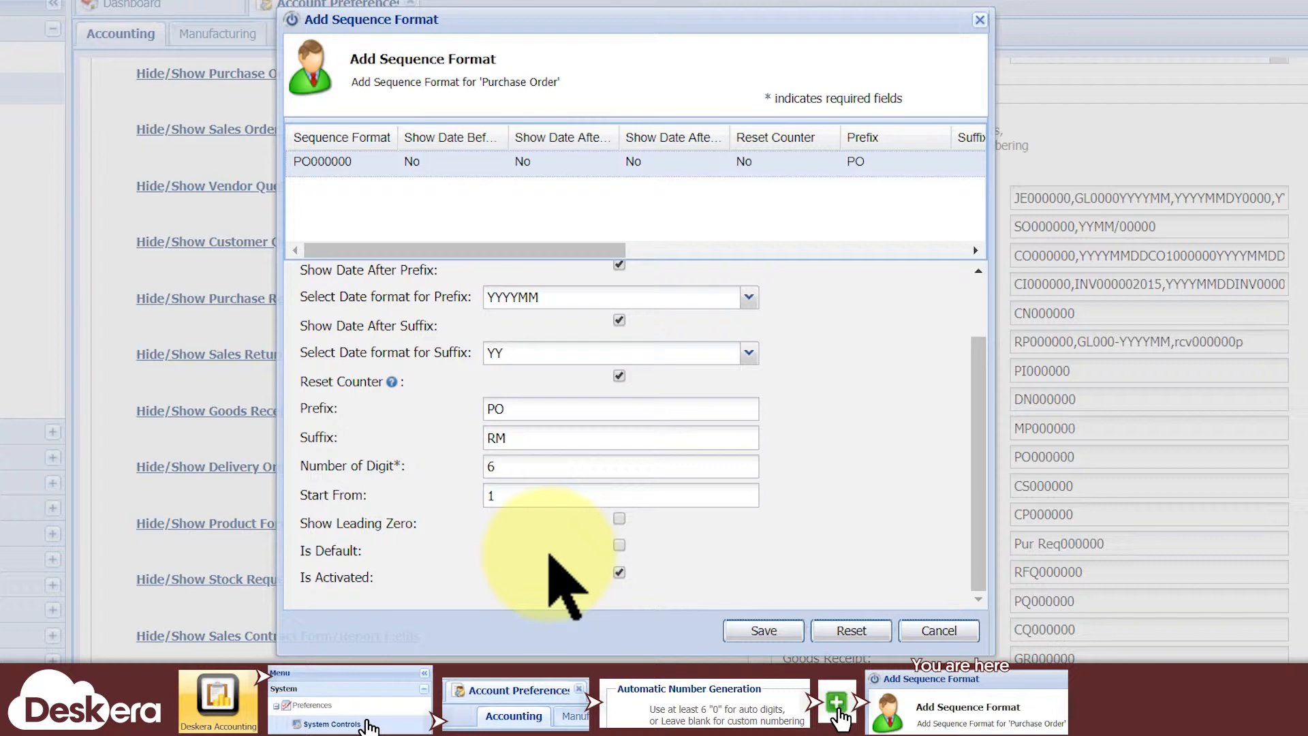
pyautogui.moveTo(362, 550); pyautogui.dragTo(303, 550)
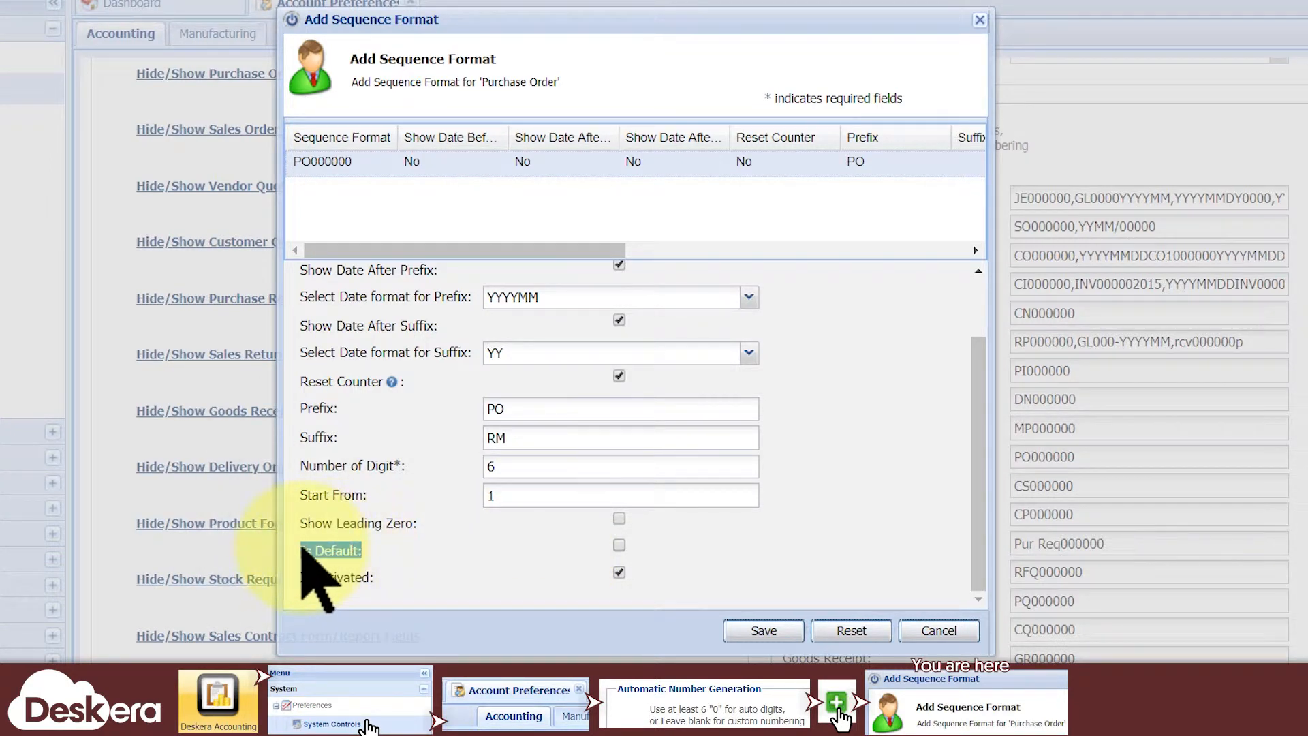
pyautogui.click(619, 545)
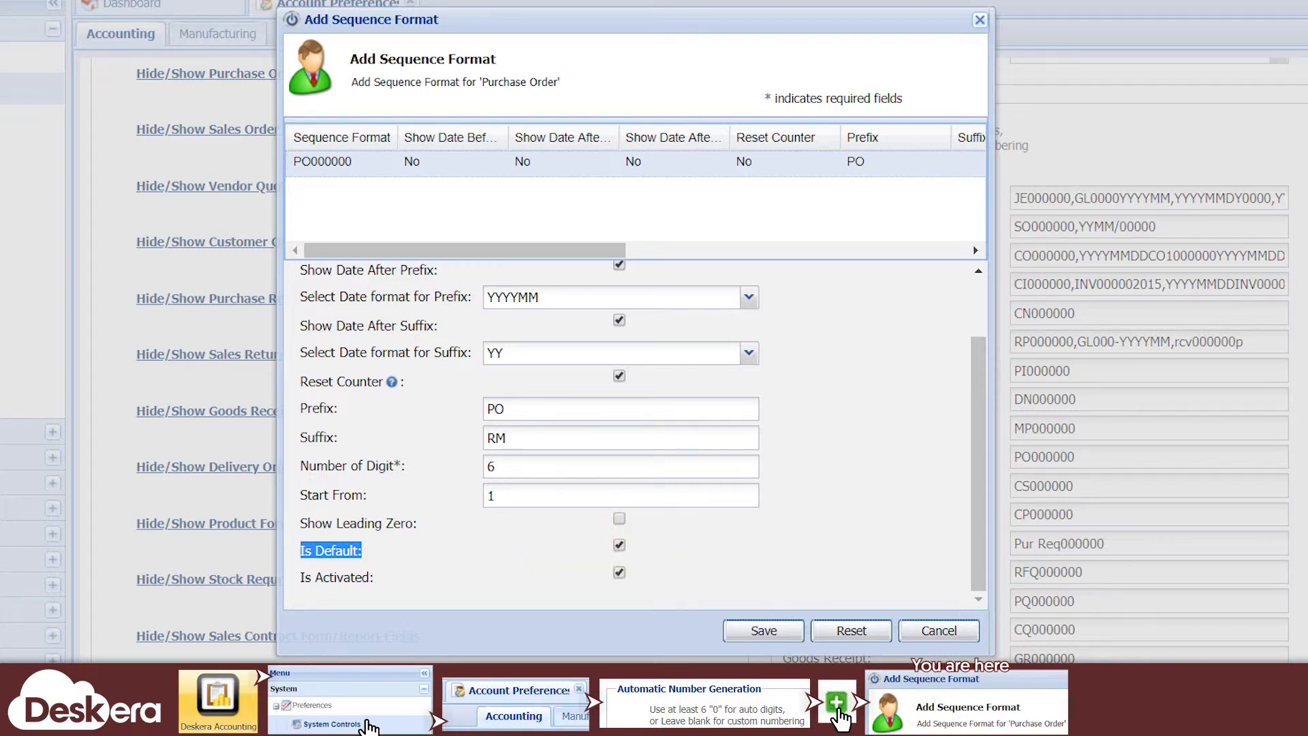
pyautogui.click(380, 581)
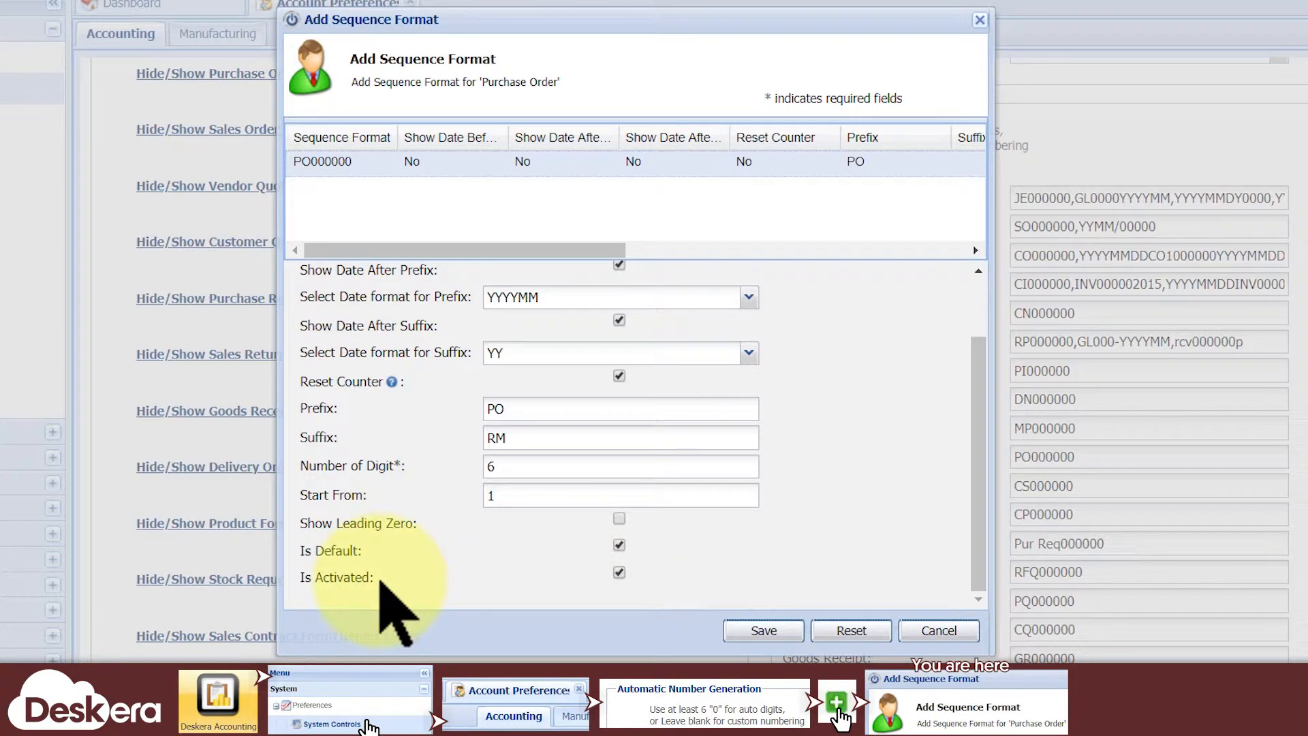
pyautogui.click(618, 572)
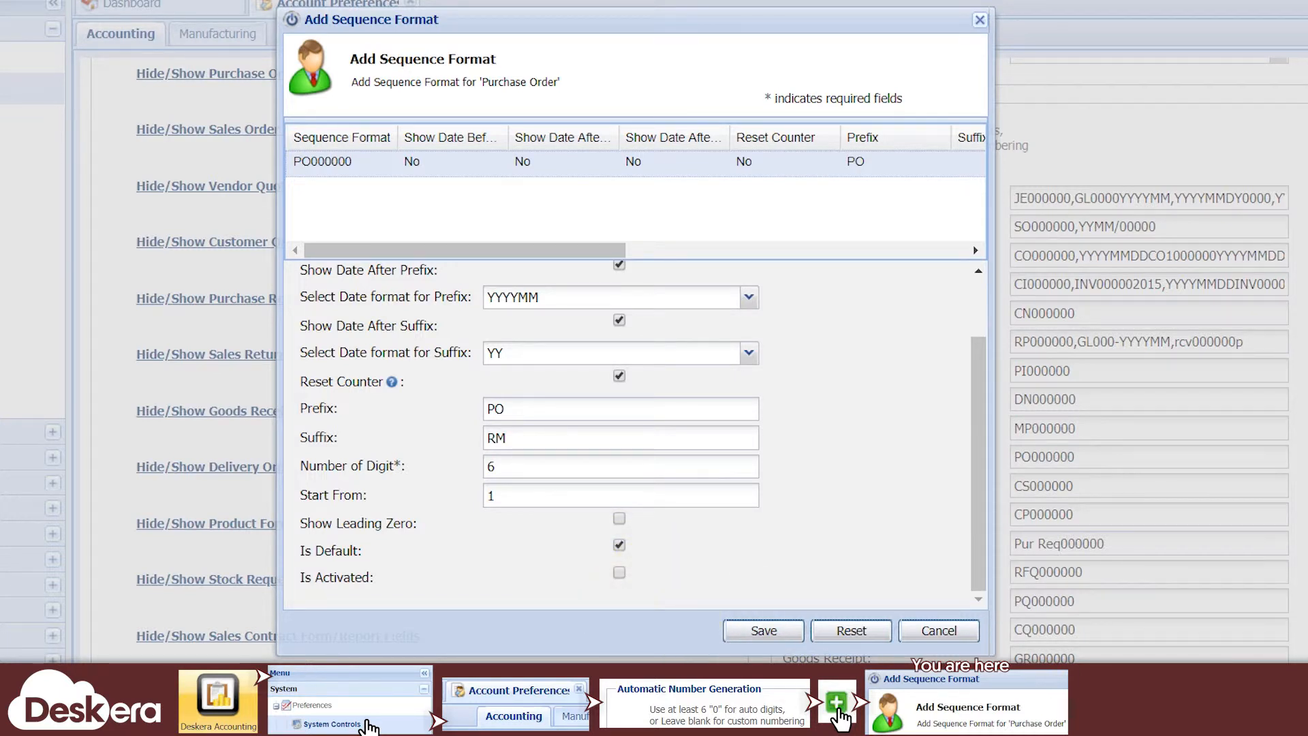
# Step: Save the sequence format, acknowledge the confirmation, and highlight the new format in the Purchase Order numbering field
pyautogui.click(743, 634)
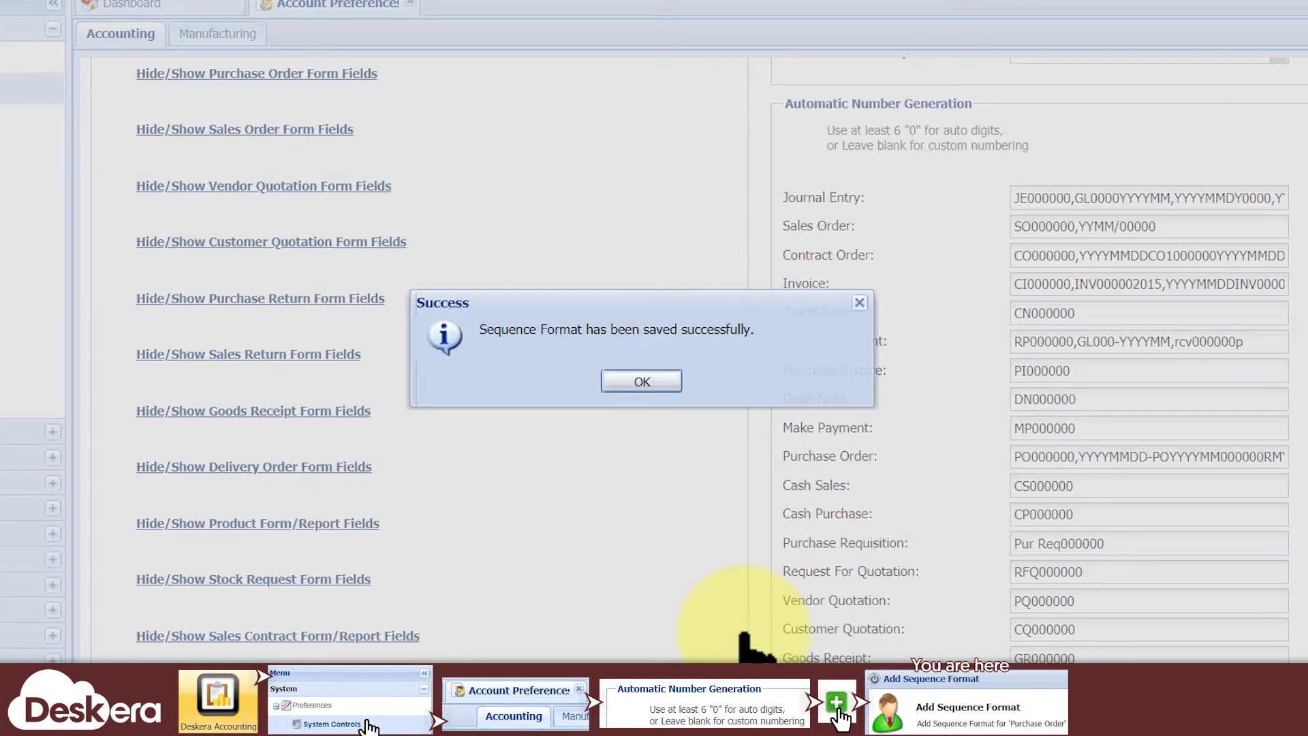
pyautogui.click(640, 381)
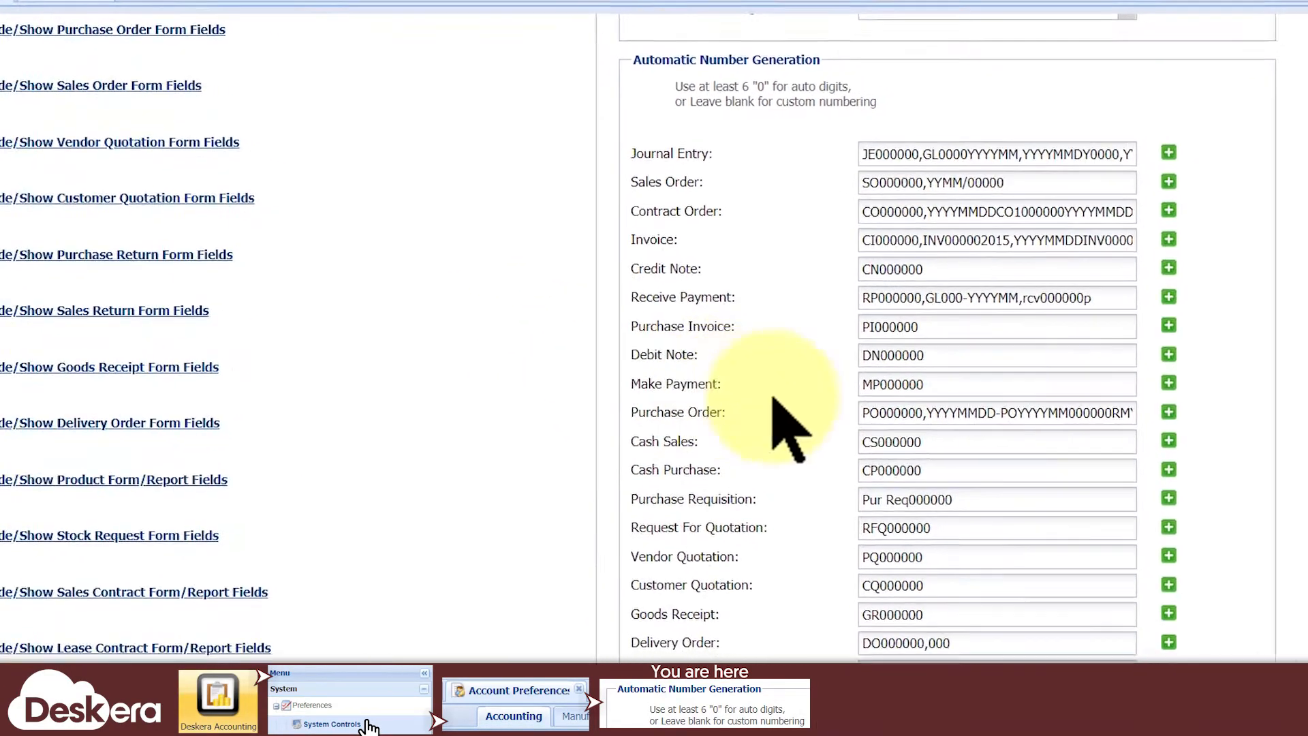
pyautogui.moveTo(897, 406); pyautogui.dragTo(1114, 418)
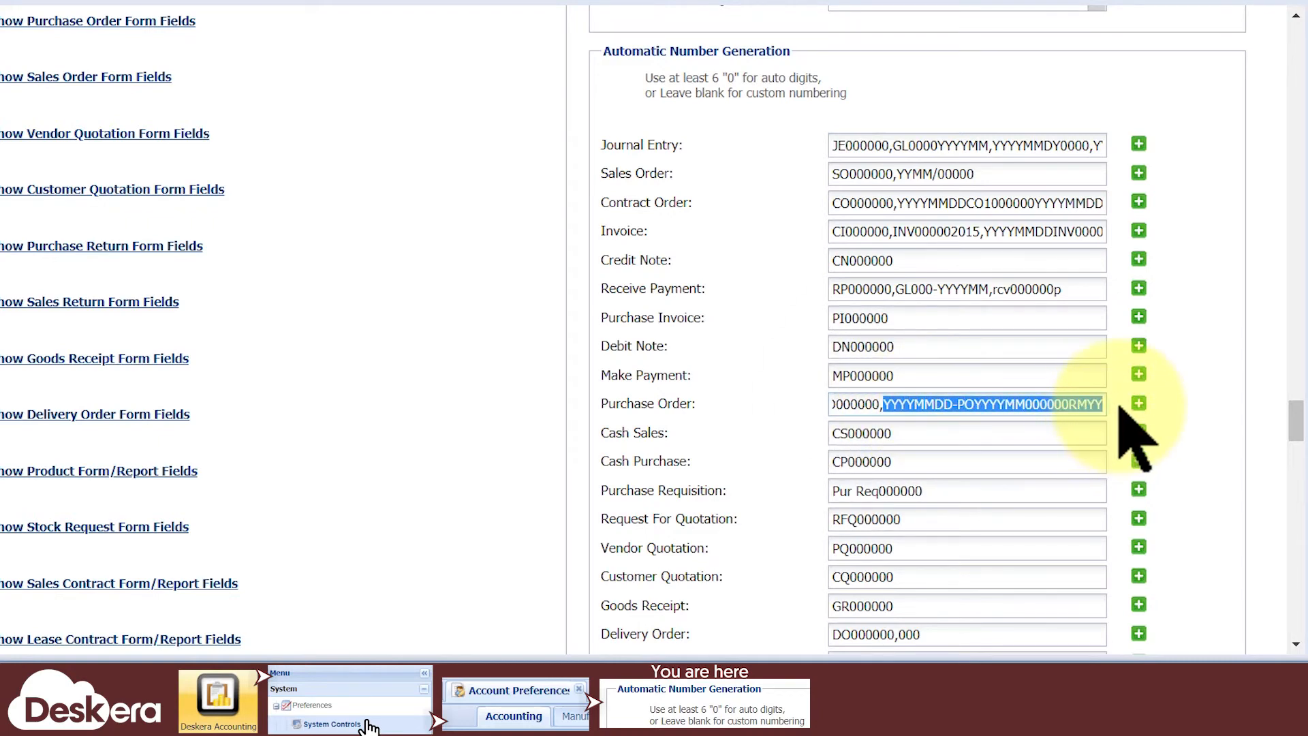